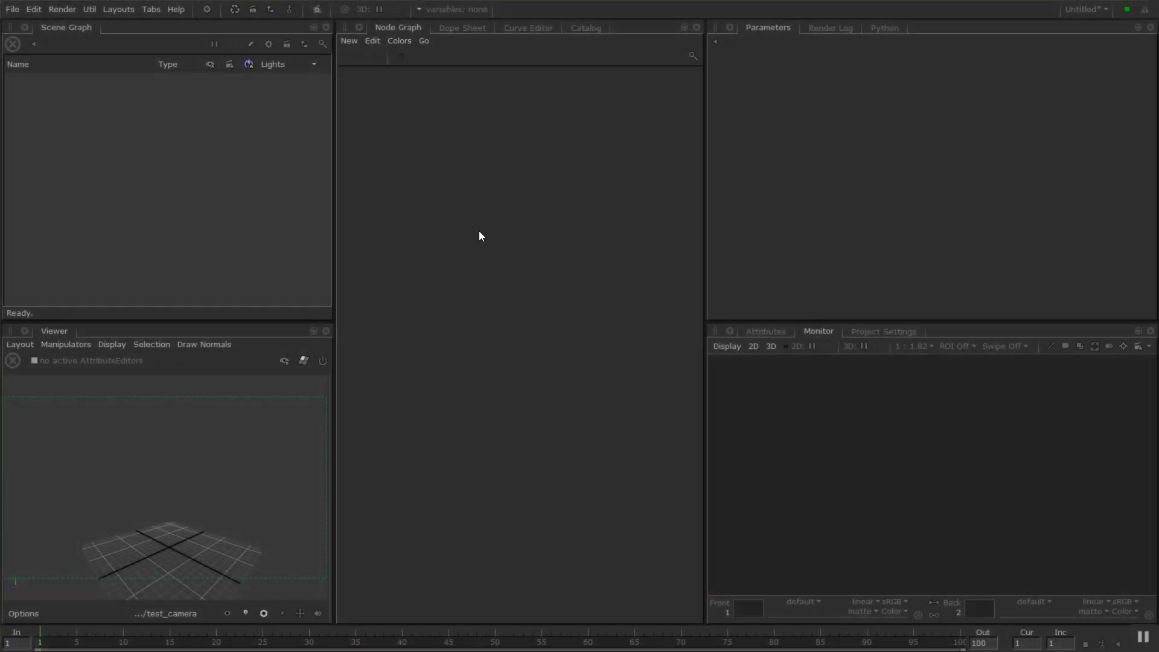
# Add a Merge node in the lower middle of the empty node graph and deselect it
pyautogui.press('Tab')
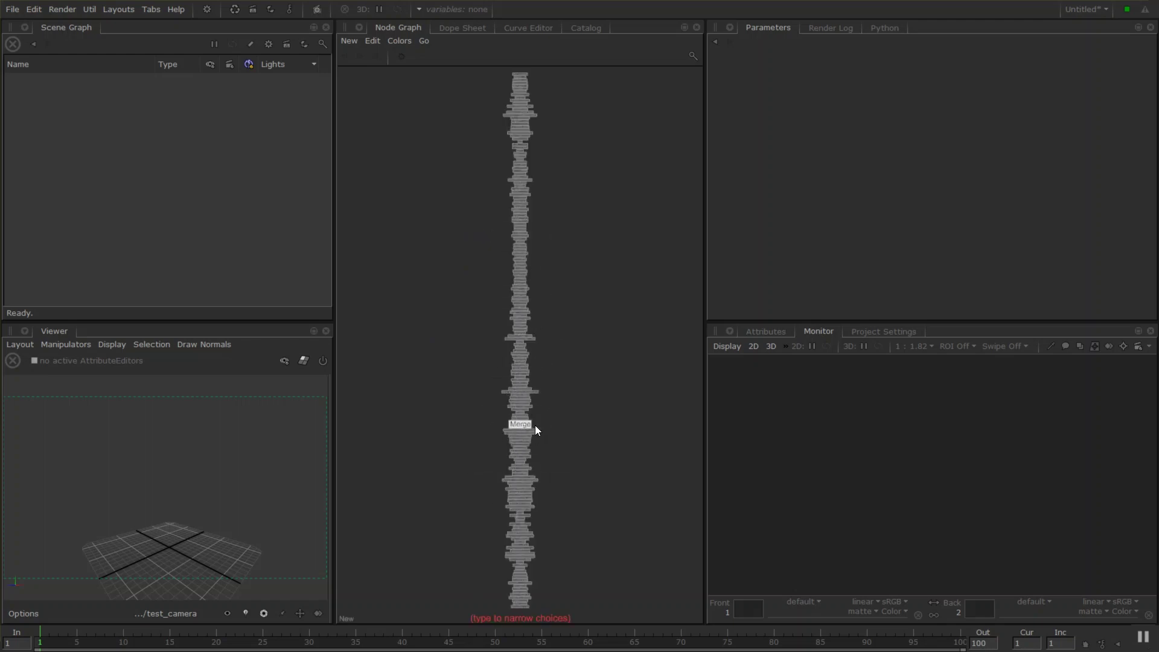
pyautogui.write('mer')
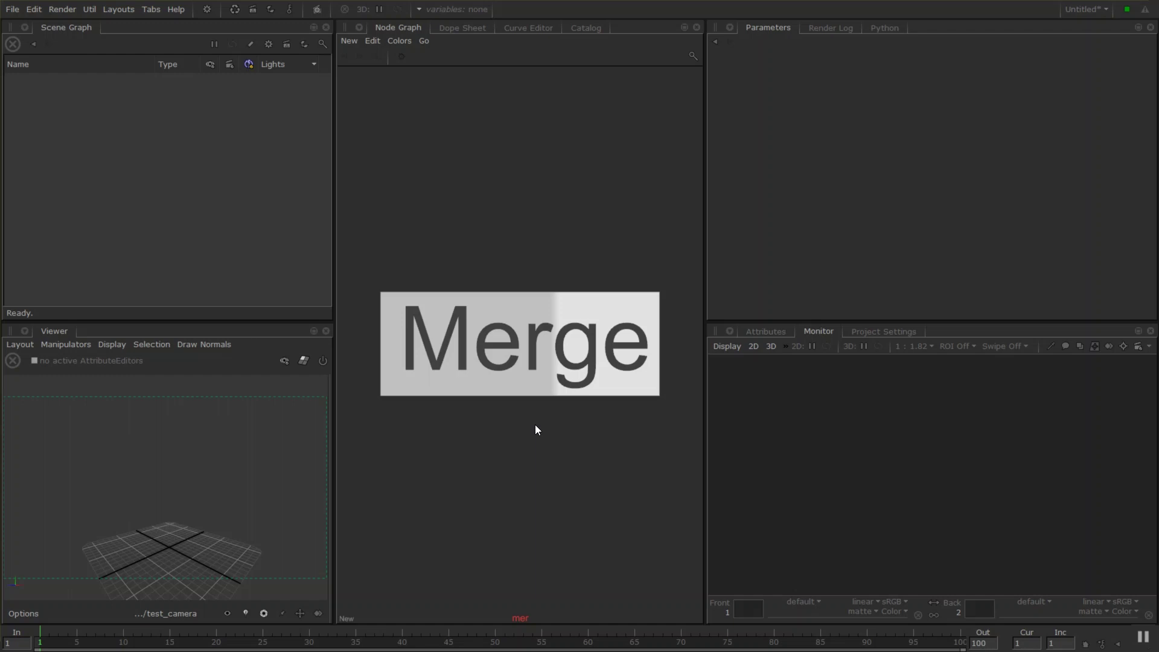
pyautogui.press('Return')
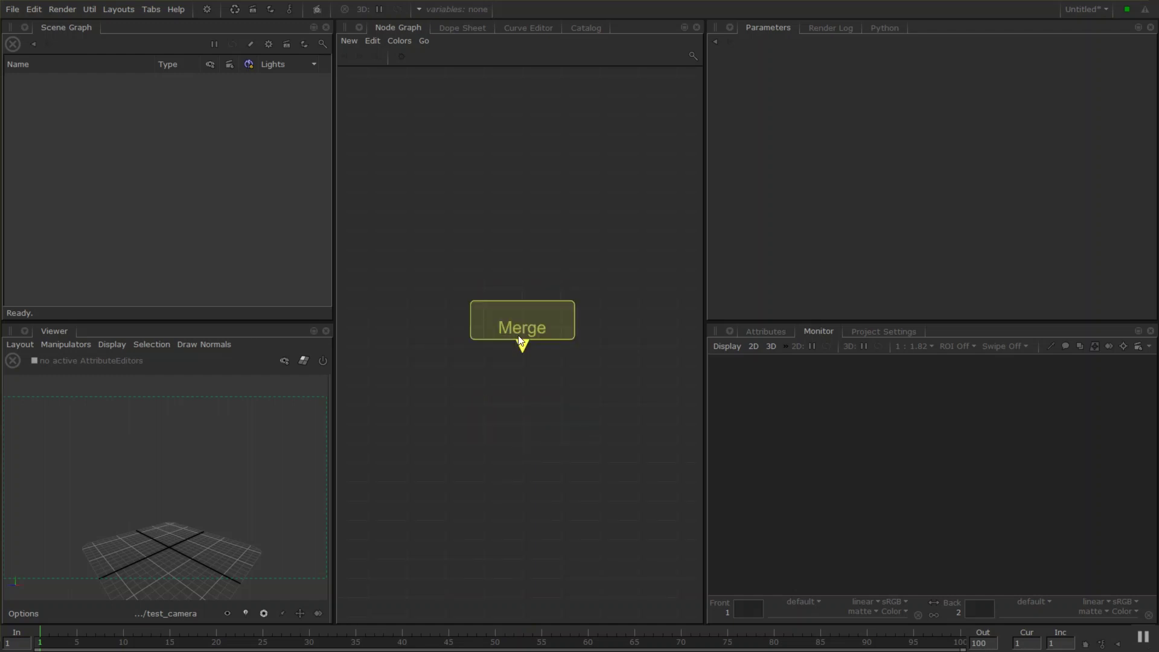
pyautogui.click(522, 342)
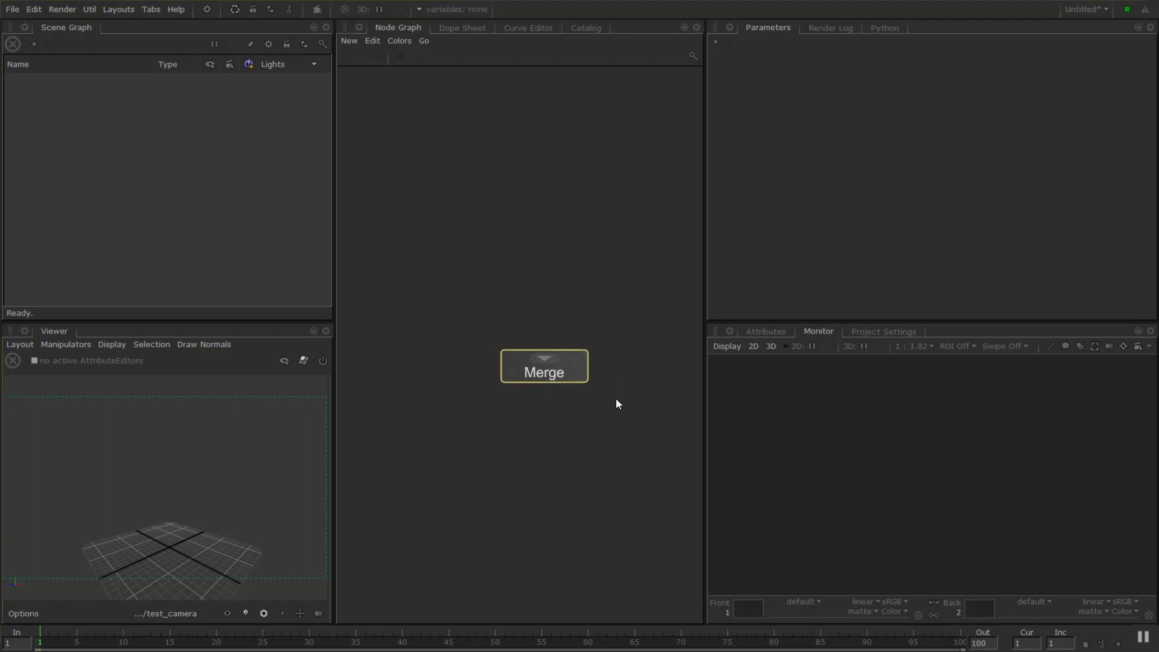
pyautogui.click(526, 421)
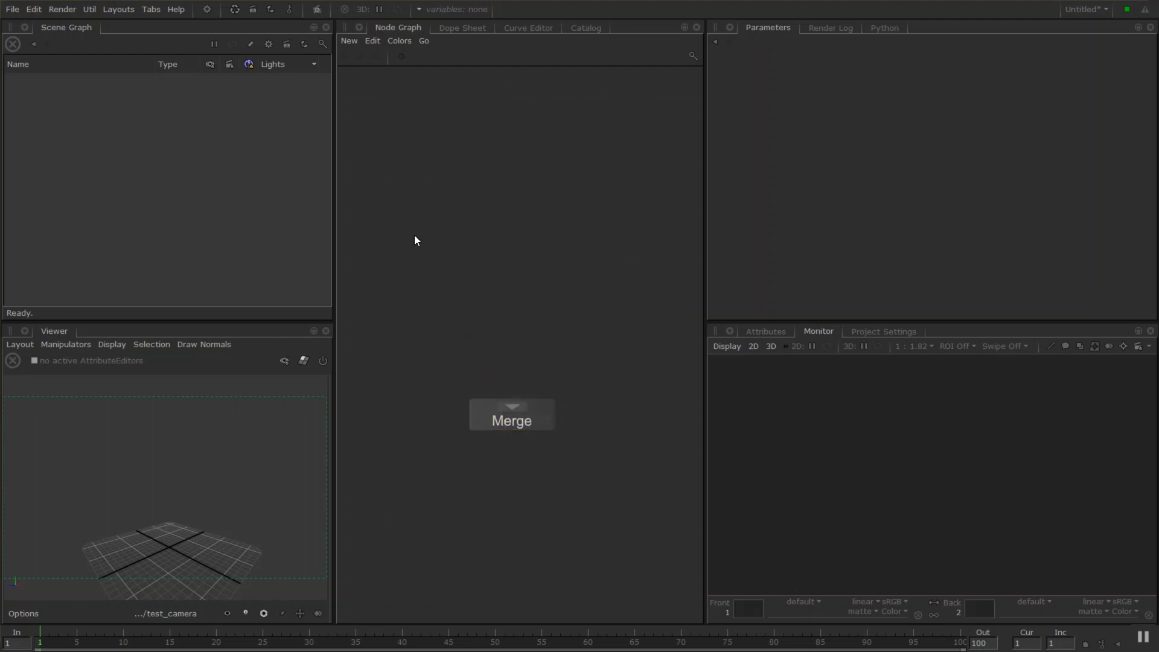
# Add a CameraCreate node and place it above the Merge node, offset to its right
pyautogui.press('Tab')
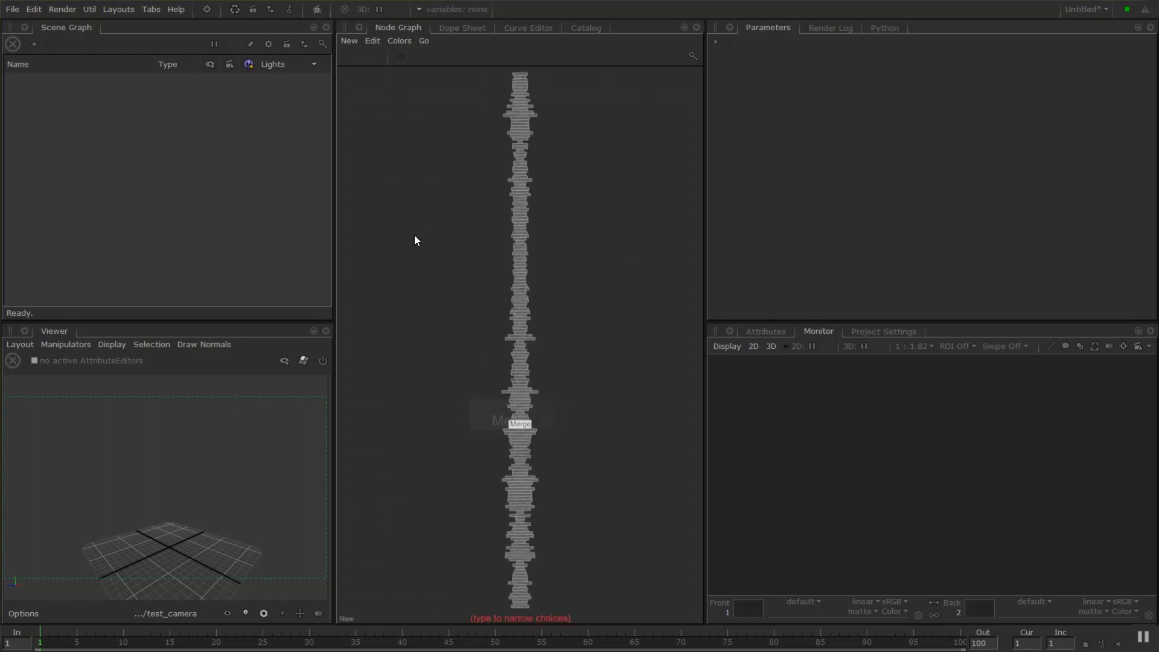
pyautogui.write('cam')
pyautogui.click(506, 280)
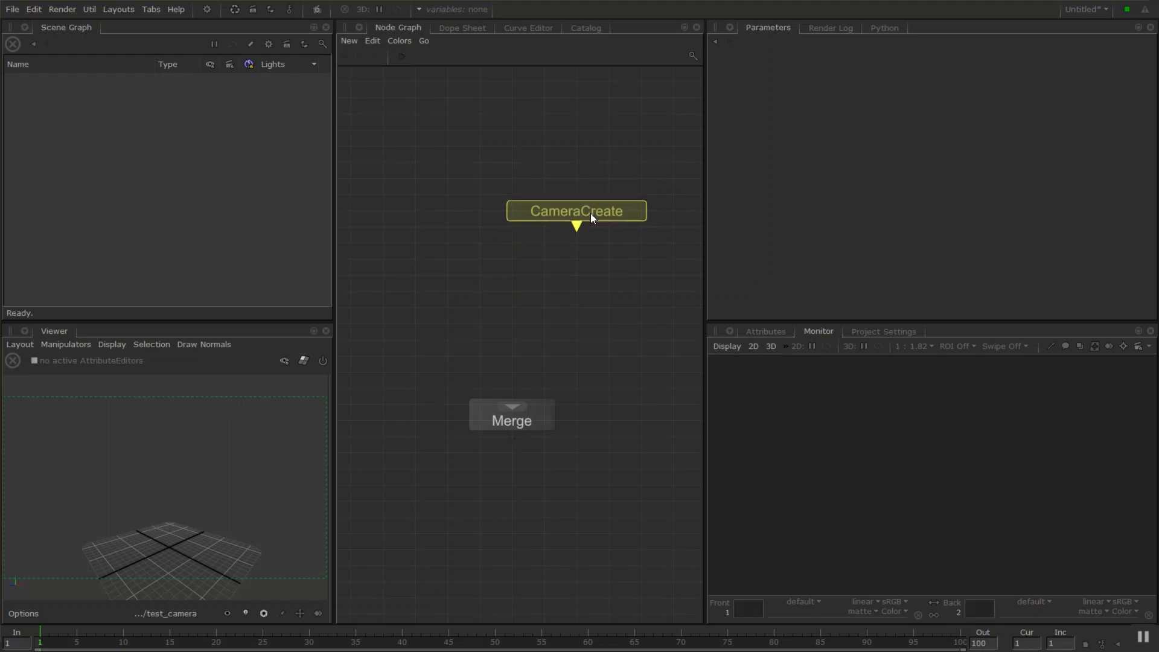
pyautogui.click(498, 233)
pyautogui.moveTo(497, 233); pyautogui.dragTo(611, 227)
pyautogui.click(623, 209)
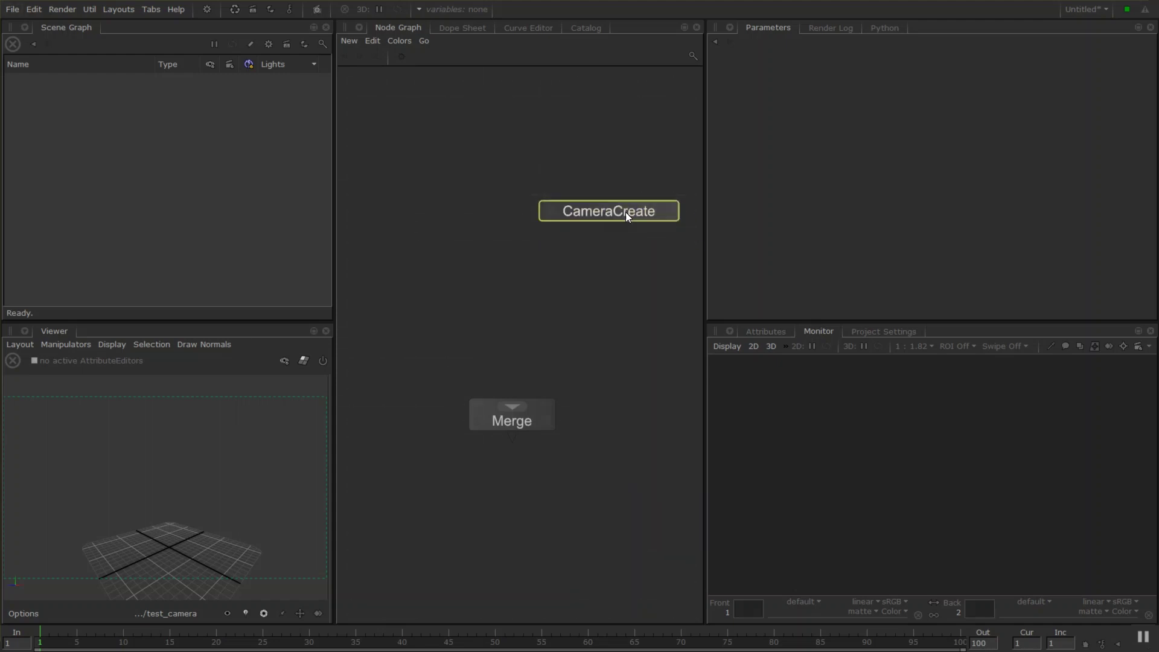
# Connect the CameraCreate output to the Merge node, detach the connection, and reconnect it
pyautogui.moveTo(610, 229); pyautogui.dragTo(513, 406)
pyautogui.moveTo(519, 390); pyautogui.dragTo(635, 302)
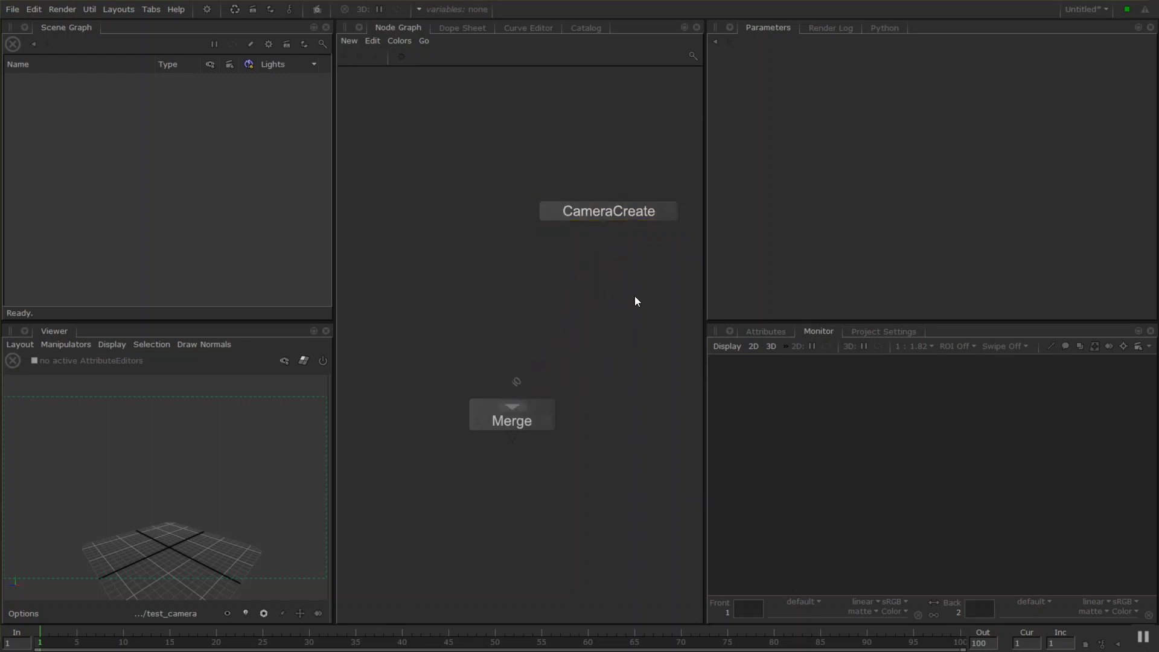
pyautogui.moveTo(608, 229); pyautogui.dragTo(514, 400)
# Shift the Merge node slightly down and delete the CameraCreate node above it
pyautogui.moveTo(532, 431); pyautogui.dragTo(532, 447)
pyautogui.moveTo(547, 181); pyautogui.dragTo(624, 256)
pyautogui.press('Delete')
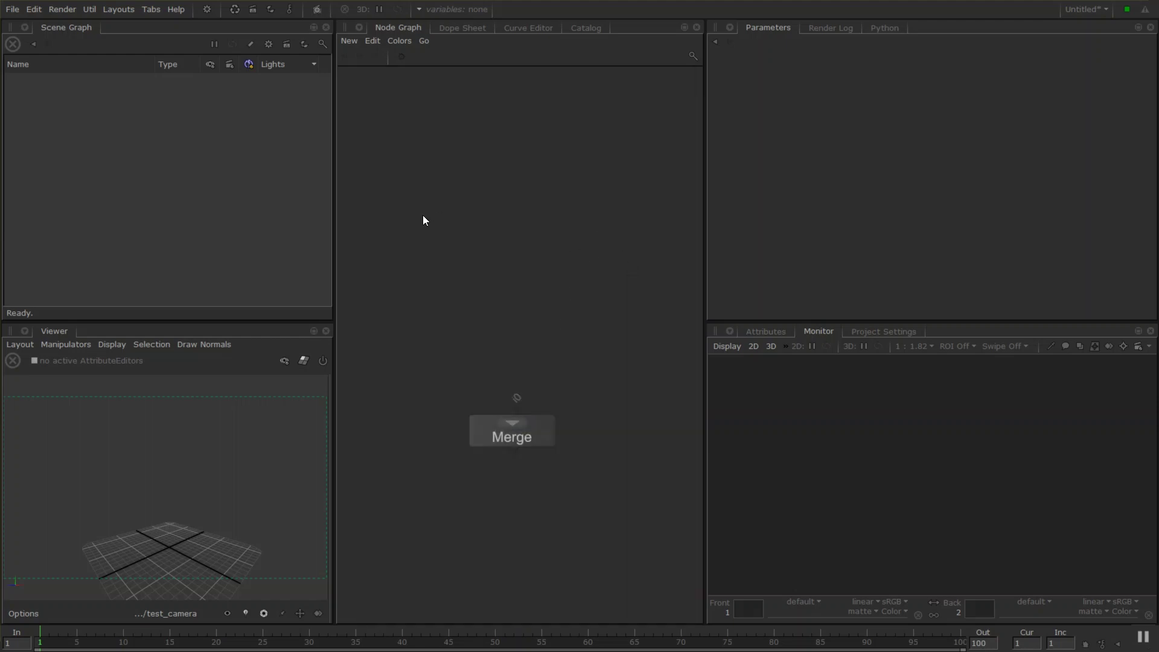
# Add a CameraCreate node above the Merge node, offset to its left
pyautogui.press('Tab')
pyautogui.write('camera')
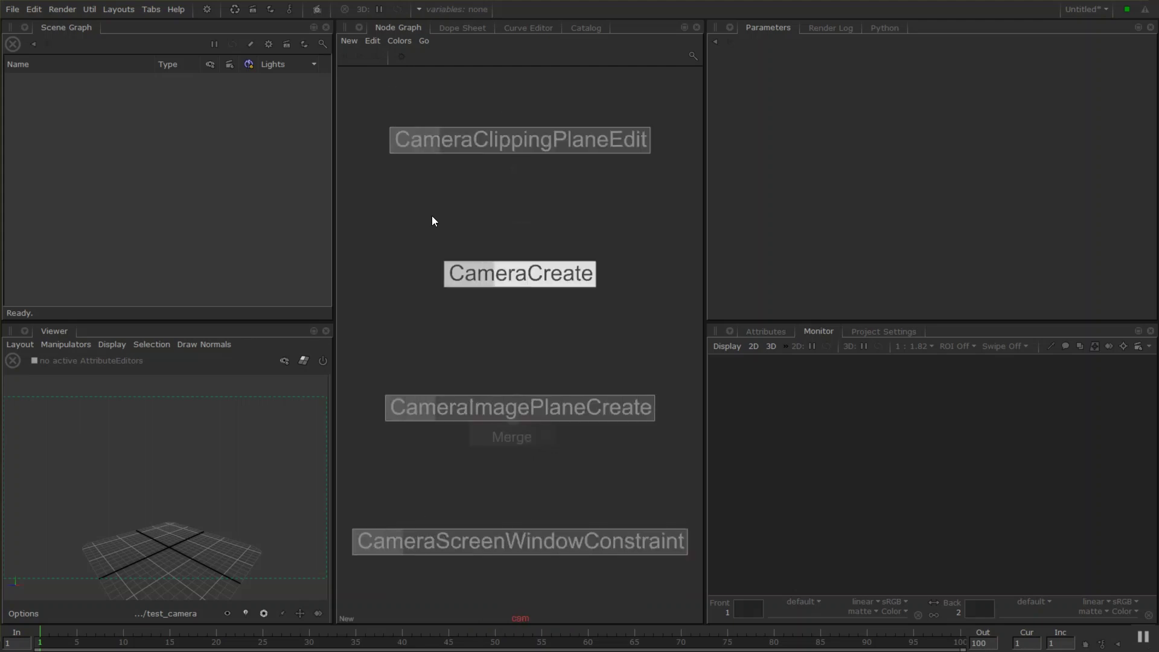
pyautogui.press('Return')
pyautogui.click(432, 216)
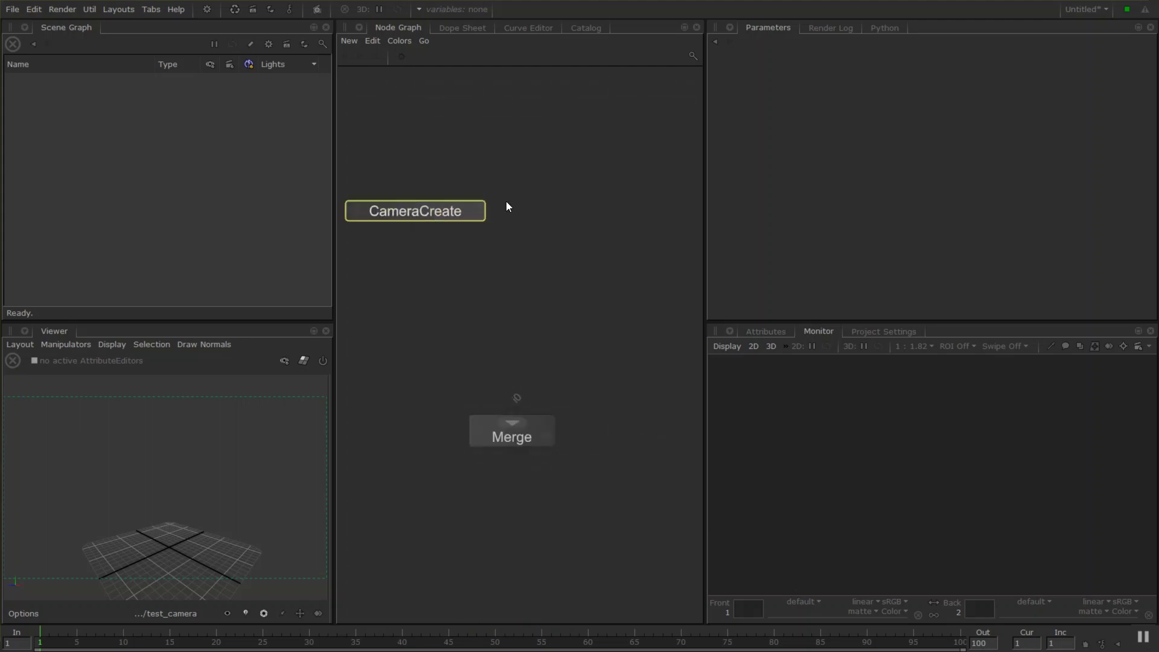
# Add a Material node level with CameraCreate, on the opposite side of the graph
pyautogui.press('Tab')
pyautogui.write('mater')
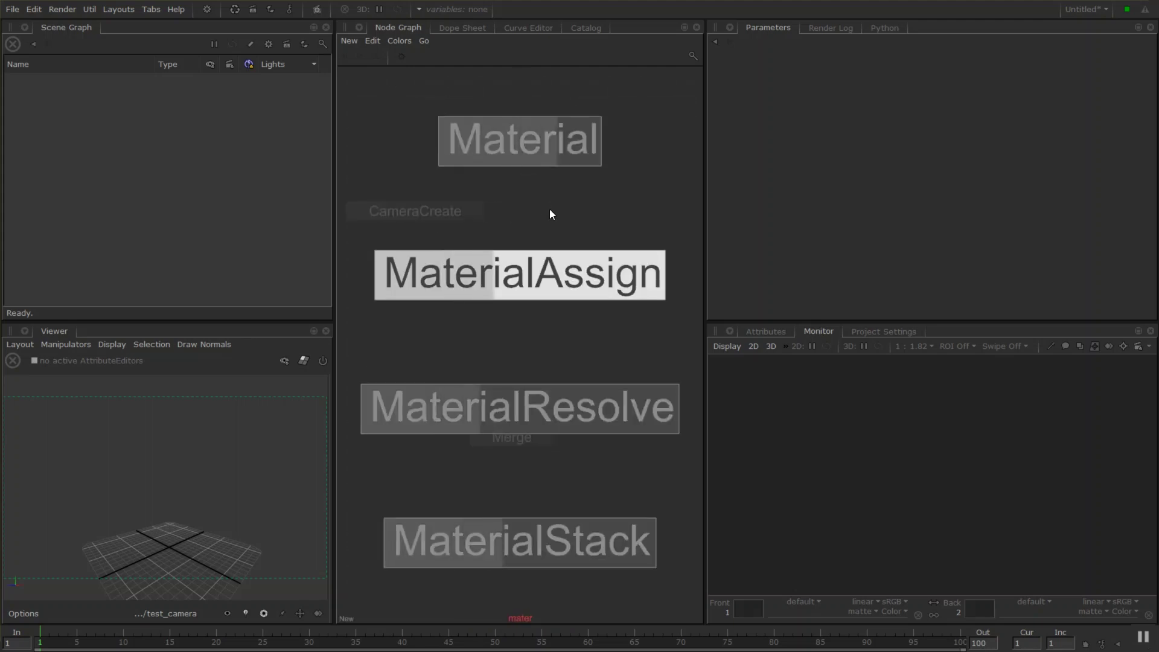
pyautogui.press('Down')
pyautogui.press('Up')
pyautogui.press('Up')
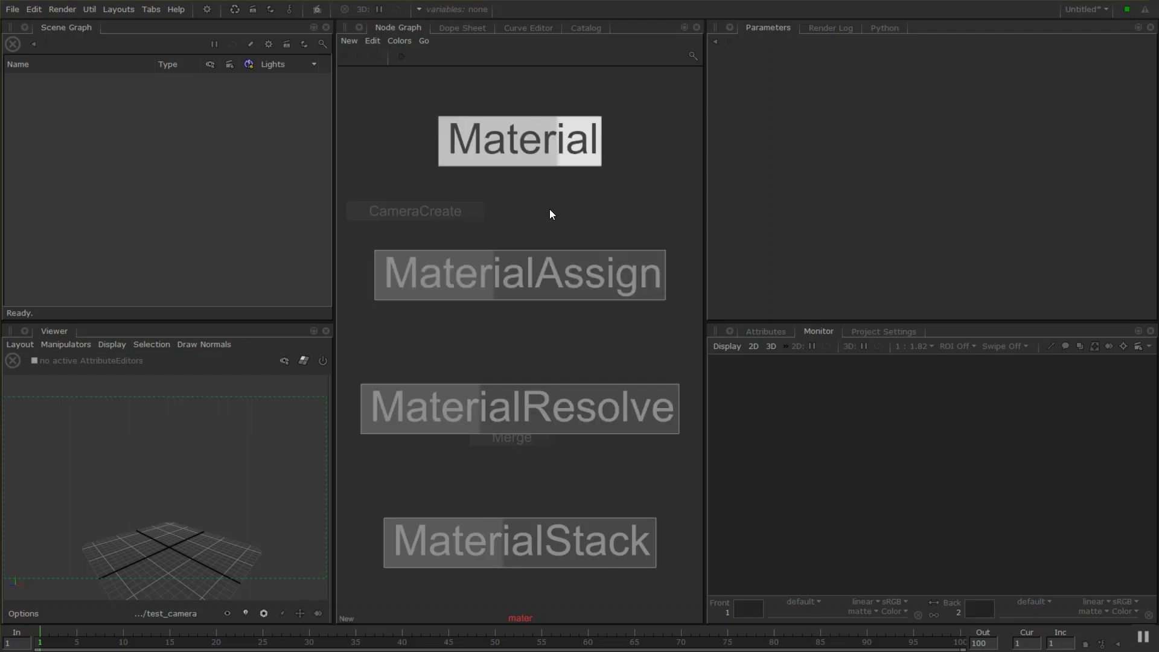
pyautogui.press('Return')
pyautogui.click(631, 212)
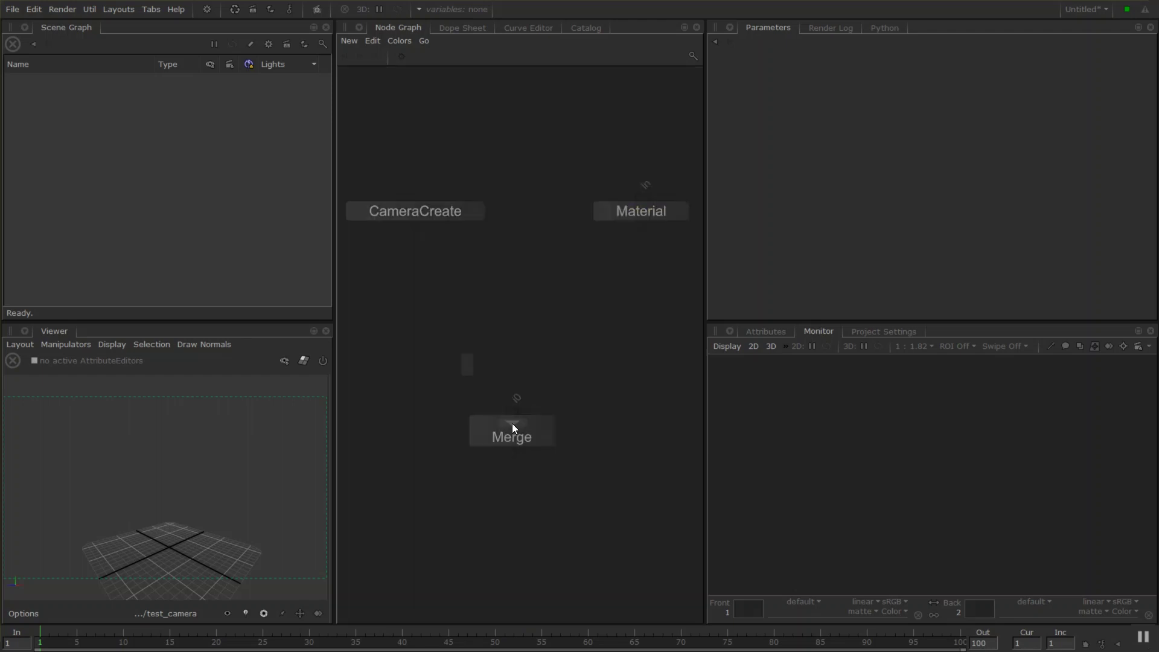
# Replace the unconnected Merge node with a new one that merges the CameraCreate and Material nodes
pyautogui.click(512, 427)
pyautogui.press('Delete')
pyautogui.moveTo(353, 118); pyautogui.dragTo(701, 335)
pyautogui.press('m')
pyautogui.moveTo(547, 310); pyautogui.dragTo(538, 473)
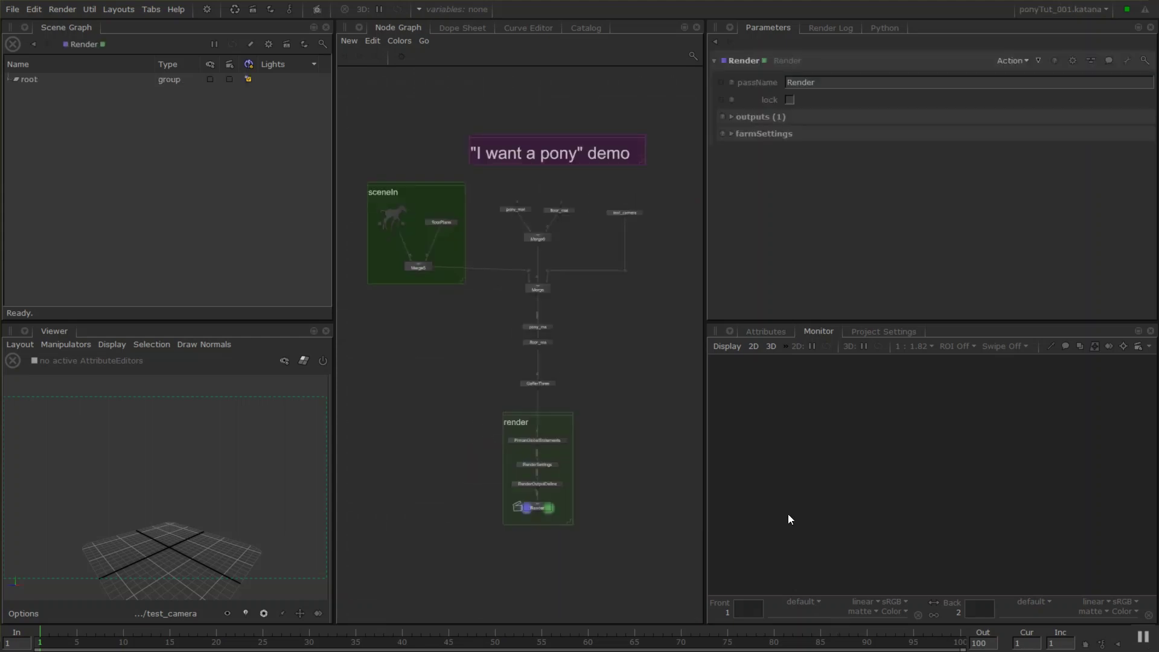
# Examine how the sceneIn group, the merged materials and test_camera feed into the central Merge node of the pony demo graph
pyautogui.moveTo(572, 265)
pyautogui.mouseDown(button='middle')
pyautogui.moveTo(586, 287)
pyautogui.moveTo(583, 277)
pyautogui.mouseUp(button='middle')
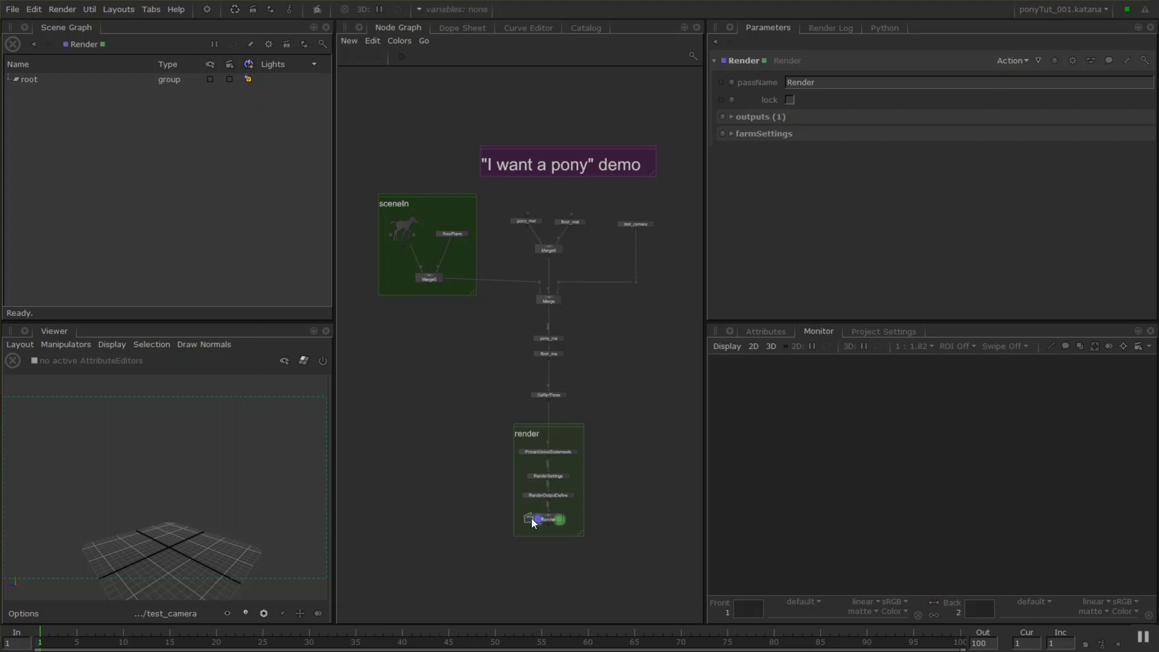
pyautogui.scroll(3, 633, 498)
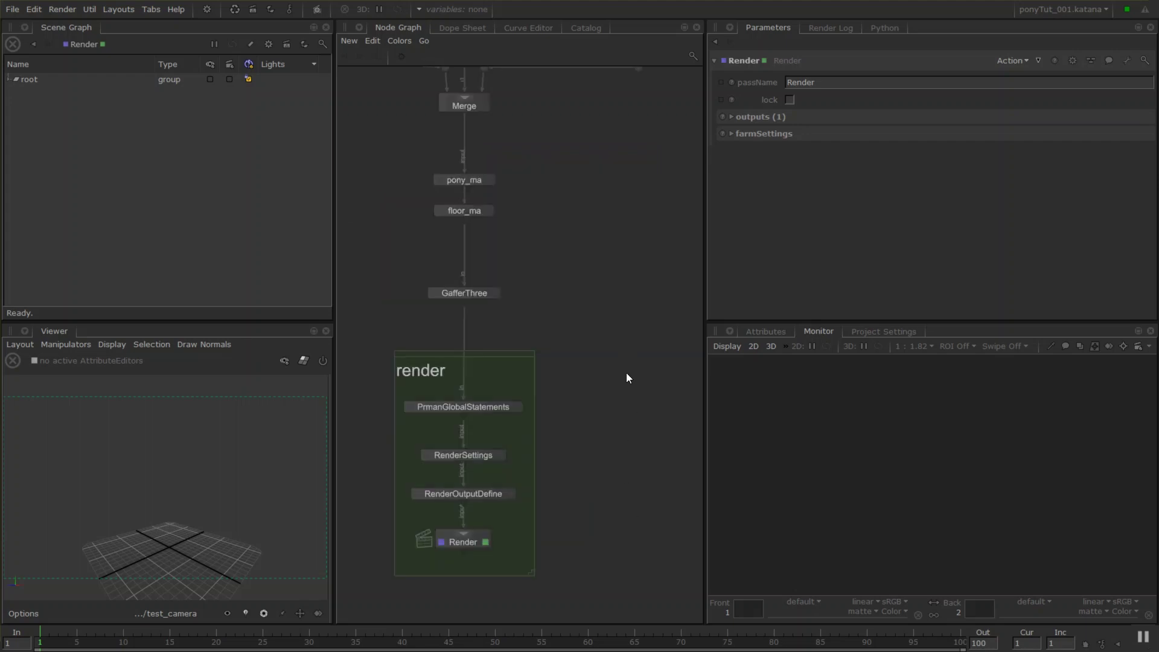
pyautogui.moveTo(625, 372); pyautogui.dragTo(631, 460, button='middle')
pyautogui.moveTo(433, 78); pyautogui.dragTo(607, 221, button='middle')
pyautogui.moveTo(471, 245); pyautogui.dragTo(465, 242, button='middle')
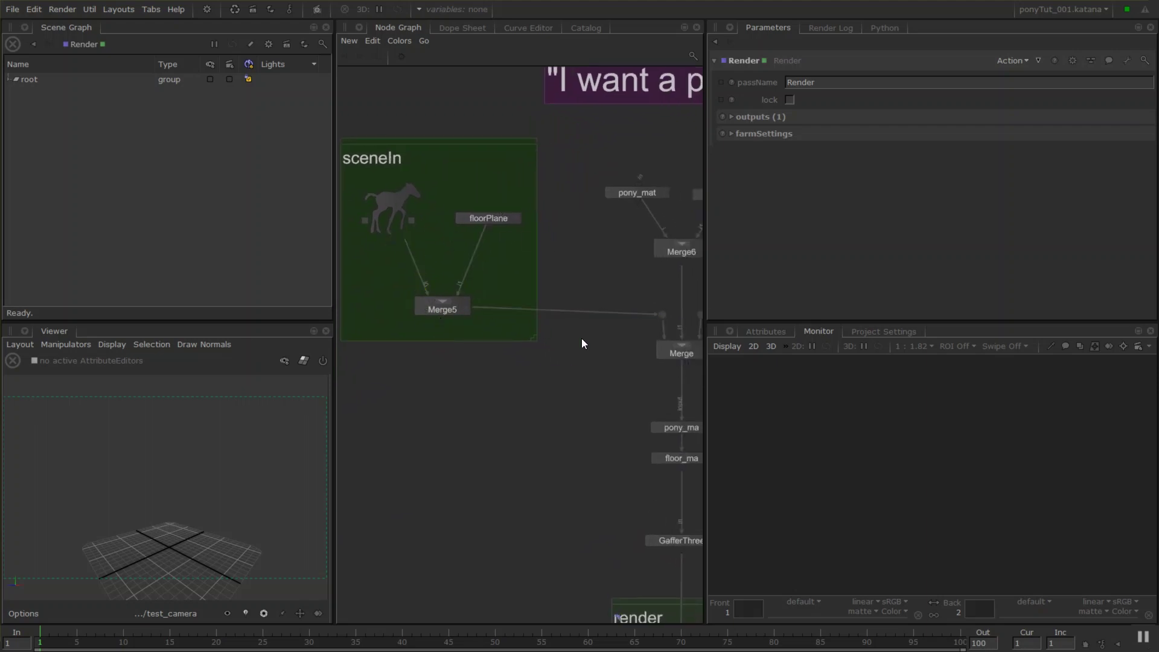
pyautogui.scroll(5, 465, 354)
pyautogui.scroll(5, 590, 289)
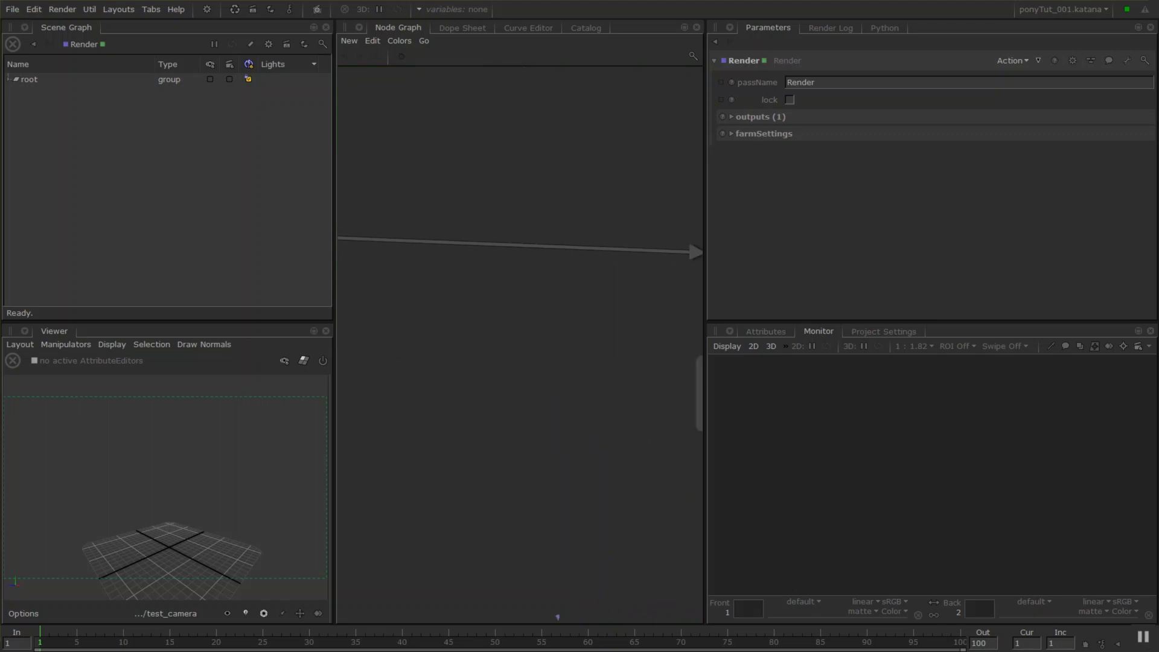
pyautogui.moveTo(700, 263); pyautogui.dragTo(441, 245, button='middle')
pyautogui.moveTo(452, 329); pyautogui.dragTo(492, 285, button='middle')
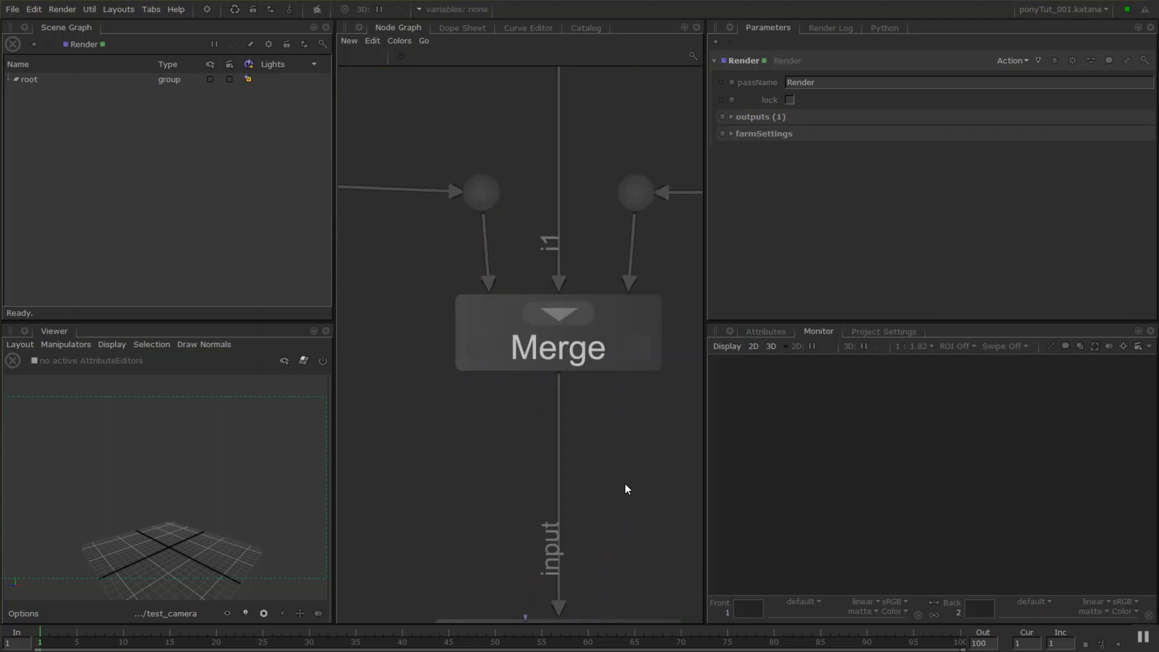
pyautogui.scroll(-6, 513, 449)
pyautogui.moveTo(530, 374); pyautogui.dragTo(481, 390, button='middle')
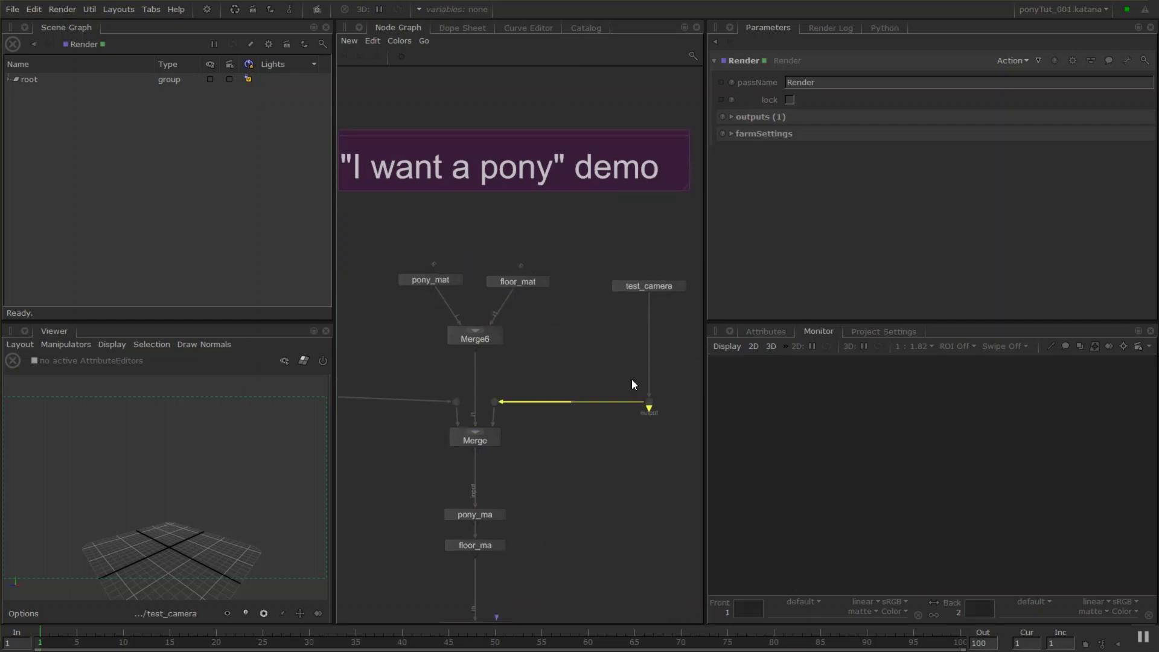
pyautogui.moveTo(484, 444); pyautogui.dragTo(507, 299, button='middle')
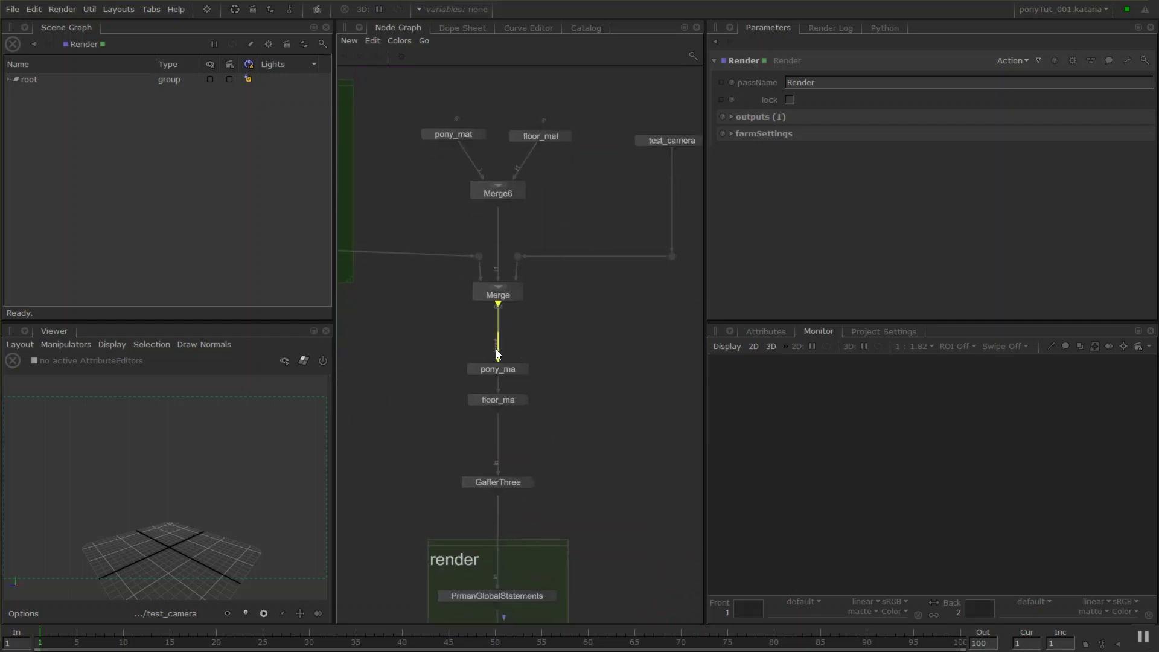
# Examine the pony_ma and floor_ma nodes and the GafferThree node downstream of the central Merge
pyautogui.moveTo(560, 337); pyautogui.dragTo(444, 411)
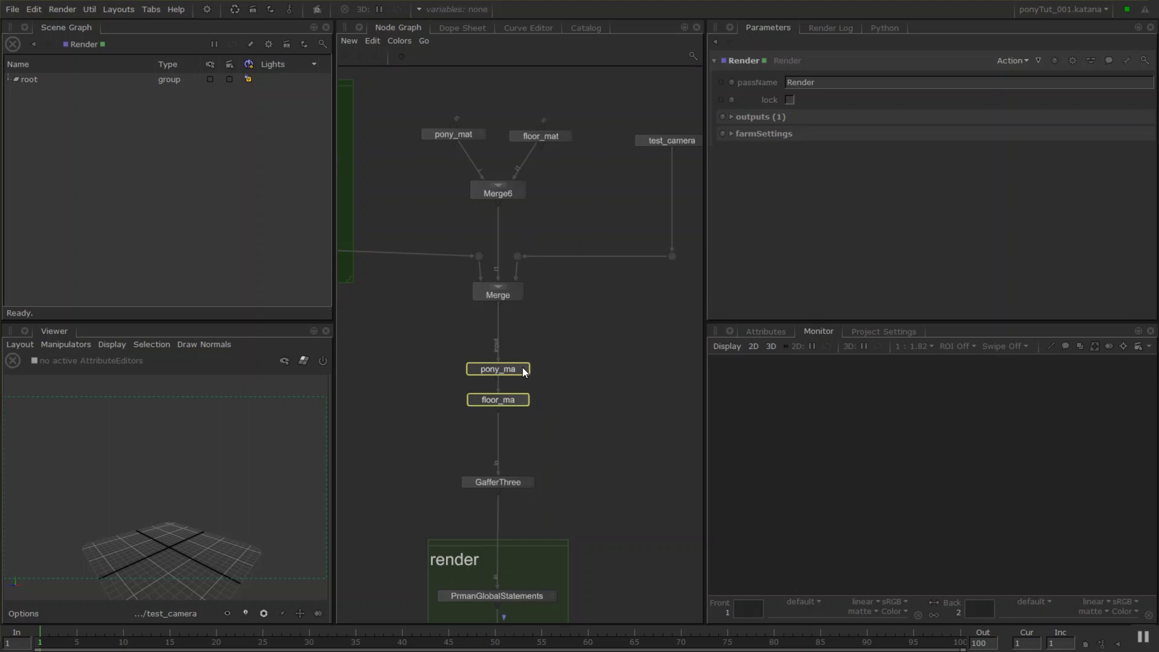
pyautogui.click(523, 367)
pyautogui.moveTo(479, 404); pyautogui.dragTo(500, 232, button='middle')
pyautogui.moveTo(602, 202); pyautogui.dragTo(594, 311, button='middle')
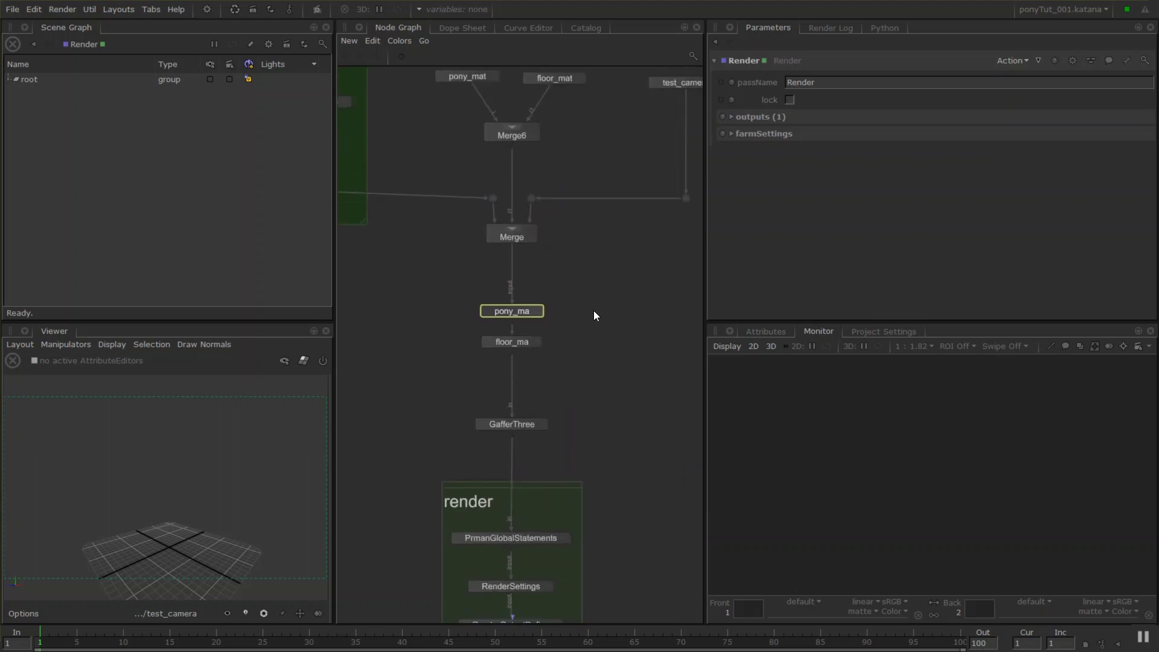
pyautogui.moveTo(593, 295); pyautogui.dragTo(476, 360)
pyautogui.click(604, 412)
pyautogui.click(516, 426)
# Examine the render group's PrmanGlobalStatements, RenderSettings, RenderOutputDefine and Render nodes
pyautogui.moveTo(612, 442); pyautogui.dragTo(610, 328, button='middle')
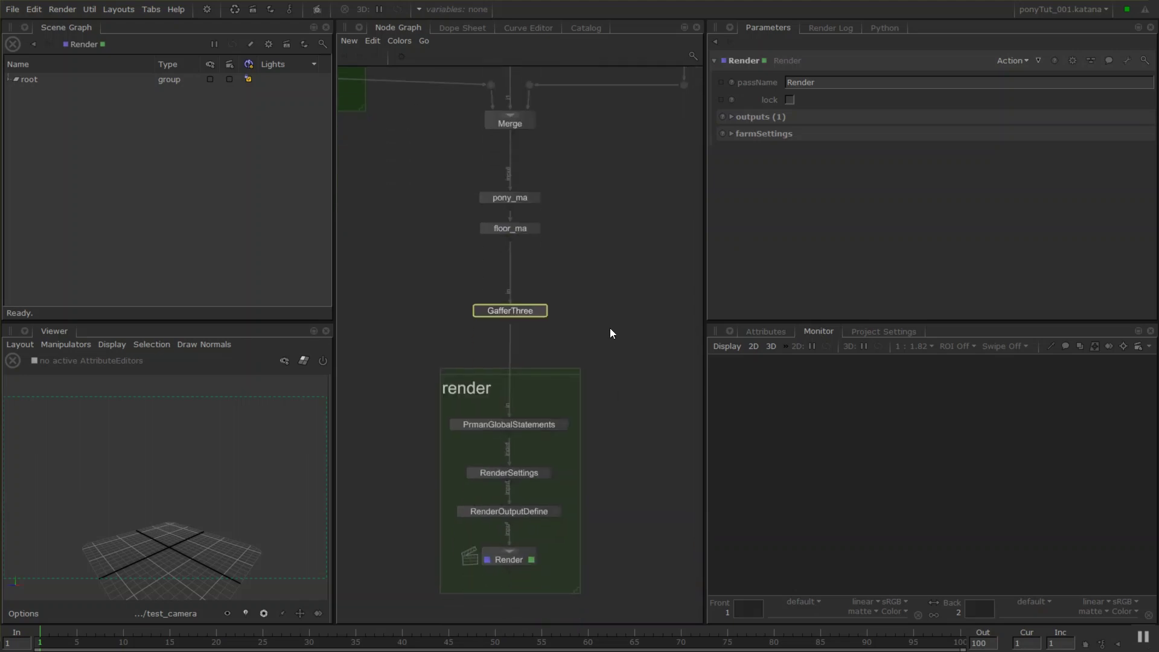
pyautogui.moveTo(604, 396); pyautogui.dragTo(446, 445)
pyautogui.scroll(4, 589, 468)
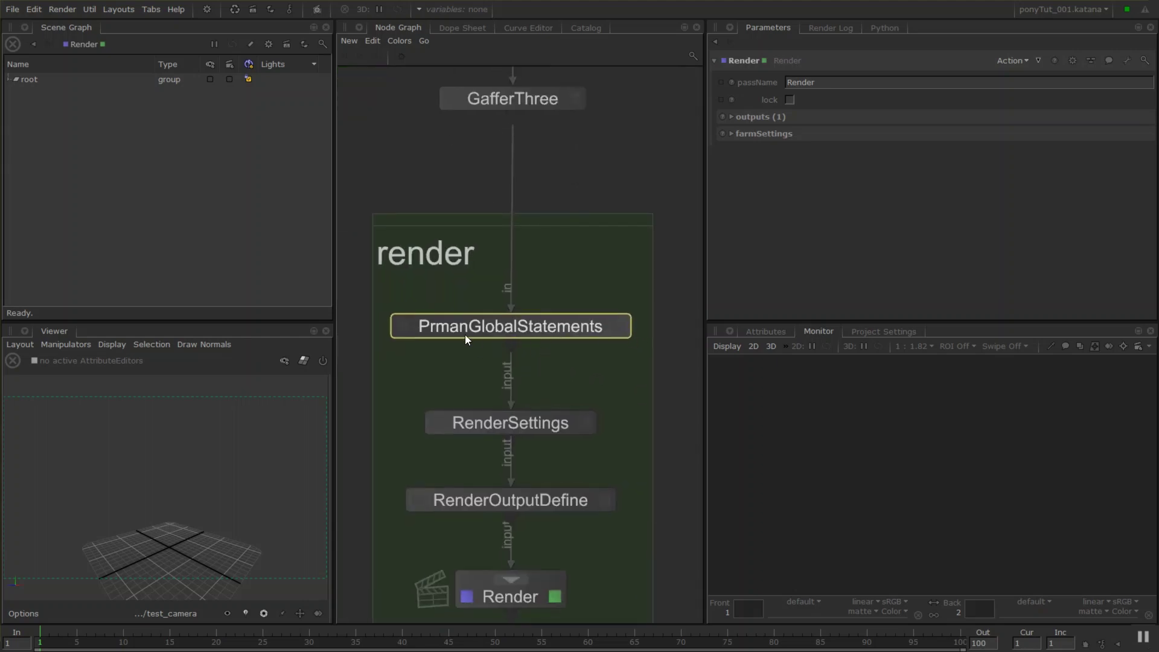
pyautogui.click(545, 424)
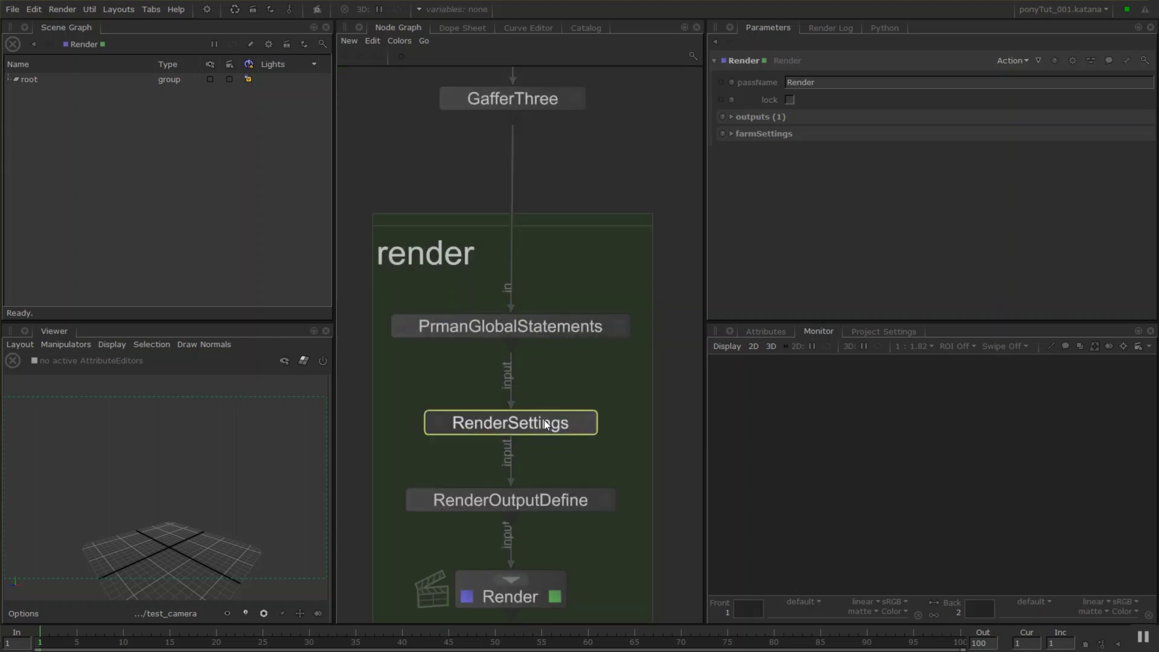
pyautogui.moveTo(578, 477); pyautogui.dragTo(588, 402, button='middle')
pyautogui.click(538, 536)
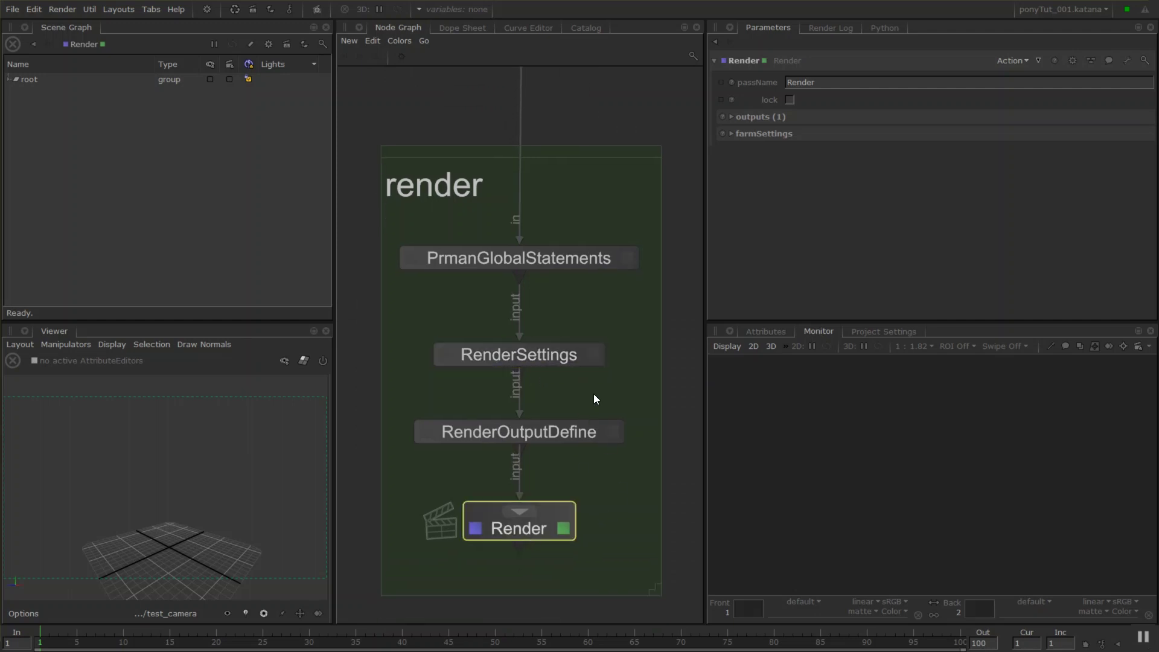
# Review the graph back upstream, from the render group through the material nodes to the pony and floorPlane nodes in sceneIn
pyautogui.moveTo(600, 199); pyautogui.dragTo(589, 250, button='middle')
pyautogui.scroll(-3, 588, 248)
pyautogui.moveTo(592, 78); pyautogui.dragTo(561, 343, button='middle')
pyautogui.moveTo(474, 174); pyautogui.dragTo(498, 261, button='middle')
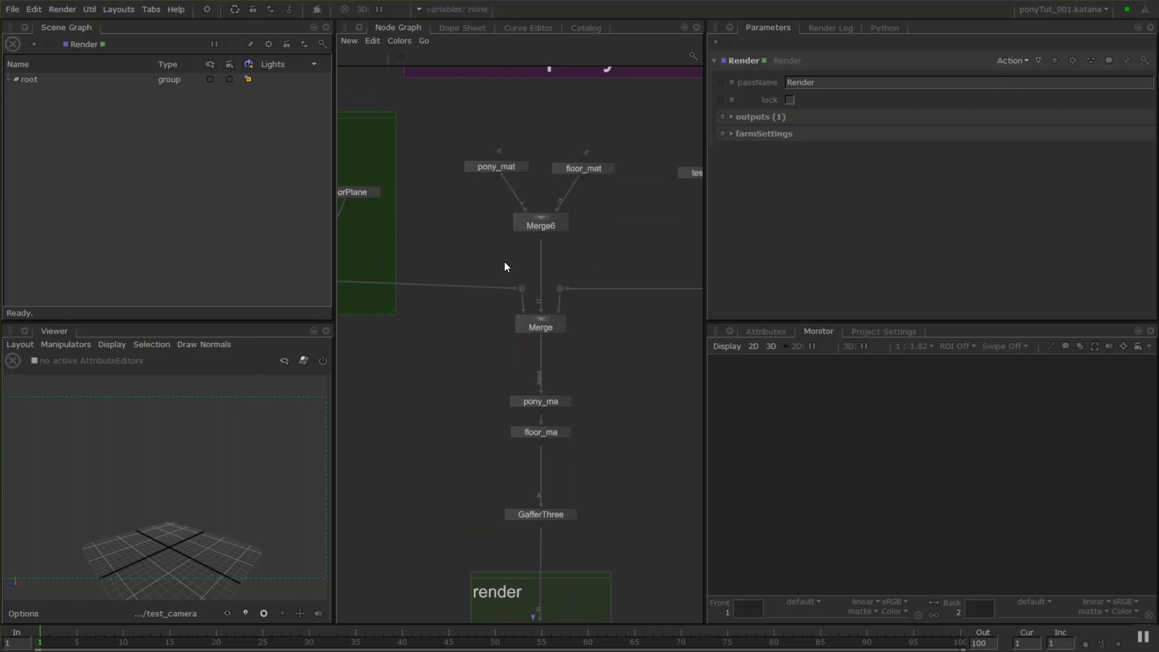
pyautogui.moveTo(506, 266); pyautogui.dragTo(478, 303, button='middle')
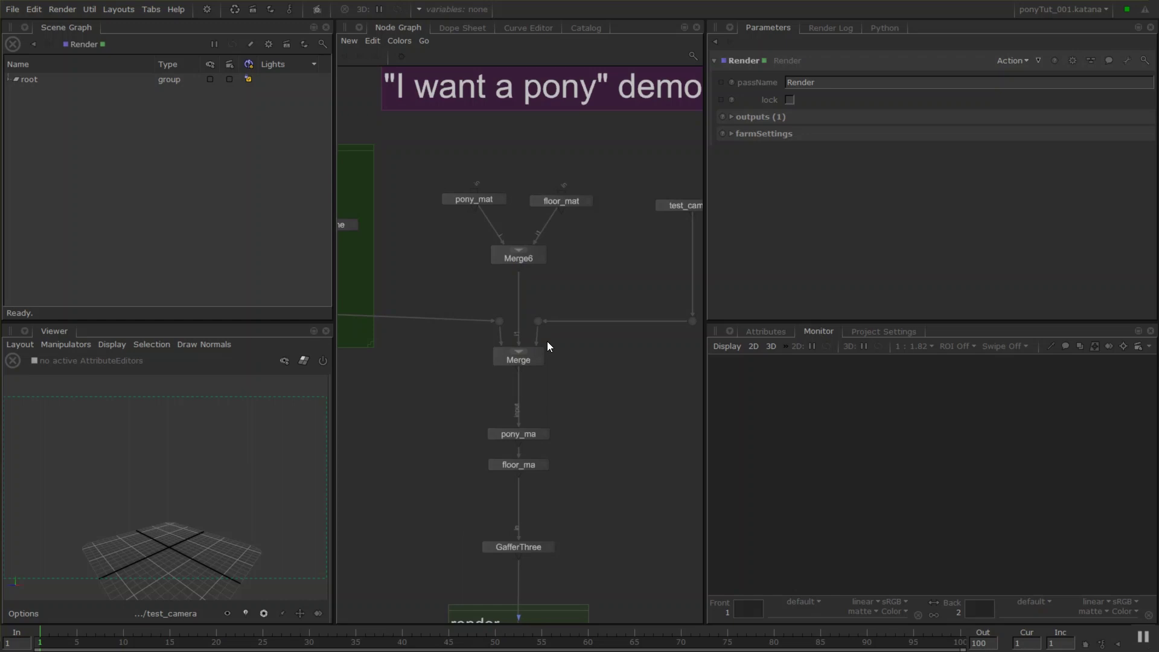
pyautogui.moveTo(581, 291); pyautogui.dragTo(626, 290, button='middle')
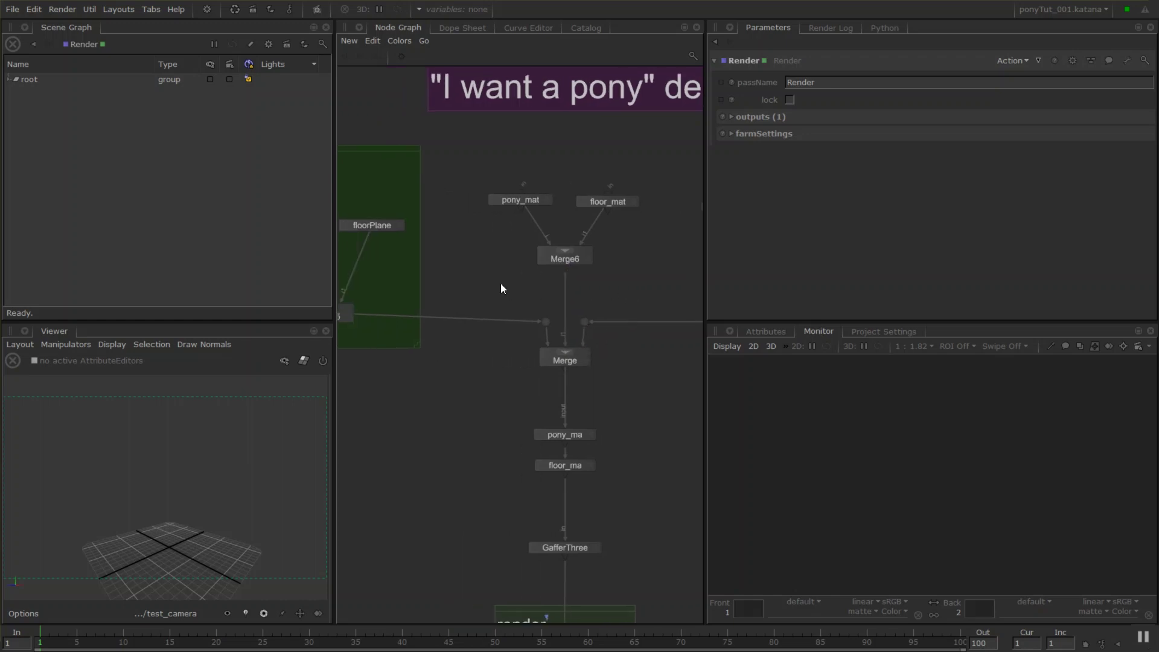
pyautogui.moveTo(473, 279)
pyautogui.mouseDown(button='middle')
pyautogui.moveTo(541, 290)
pyautogui.moveTo(522, 288)
pyautogui.mouseUp(button='middle')
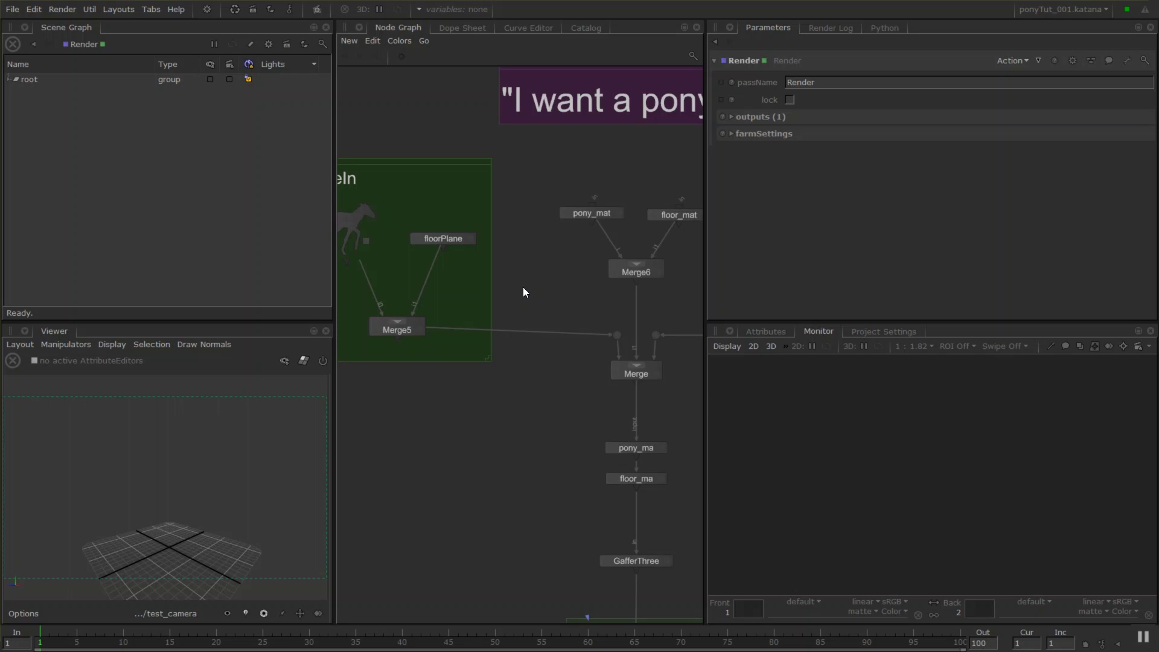
pyautogui.moveTo(351, 212); pyautogui.dragTo(440, 234, button='middle')
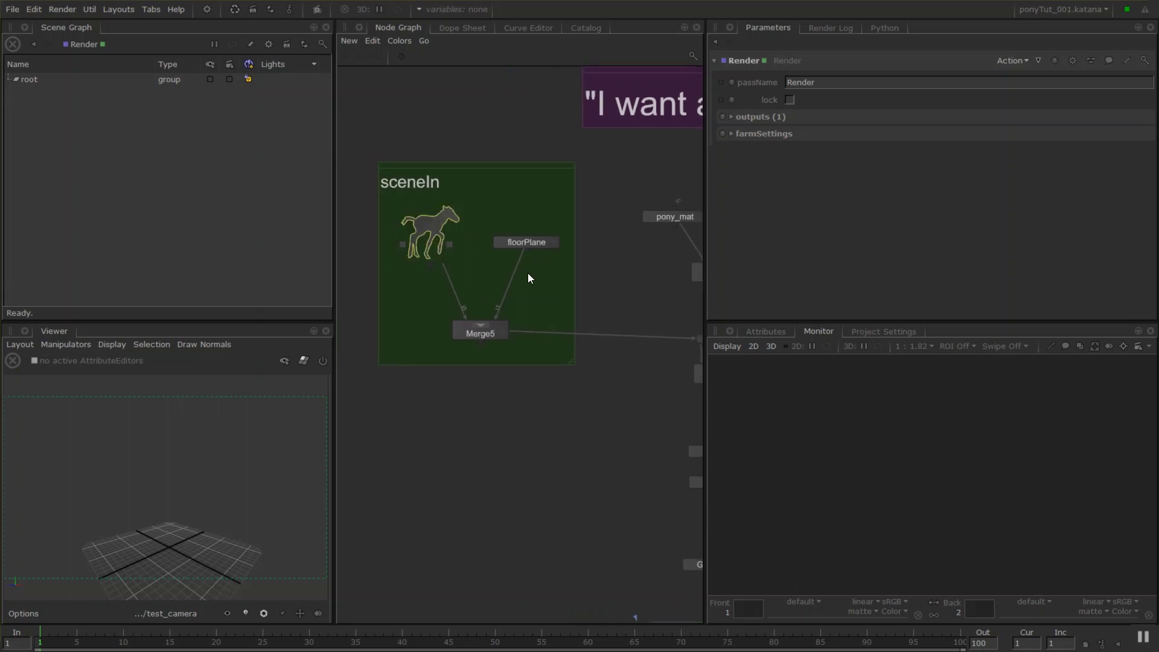
pyautogui.moveTo(528, 273); pyautogui.dragTo(523, 245, button='middle')
pyautogui.press('f')
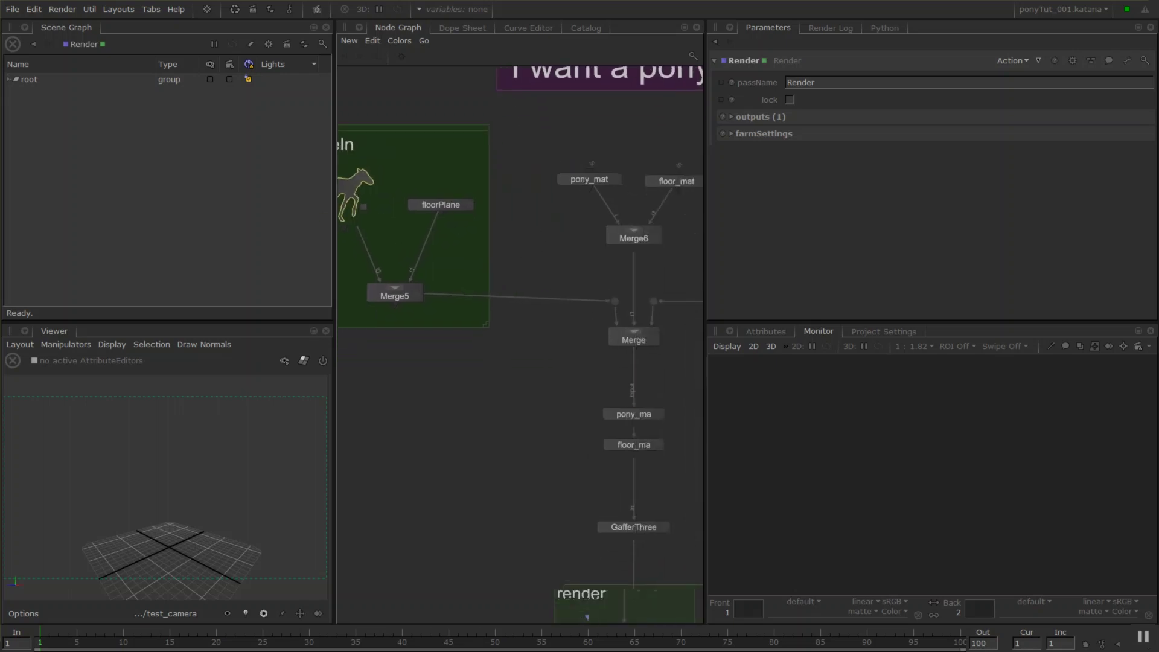
# Examine how the test_camera connection is routed through Dot nodes into the central Merge node
pyautogui.moveTo(607, 290); pyautogui.dragTo(572, 315, button='middle')
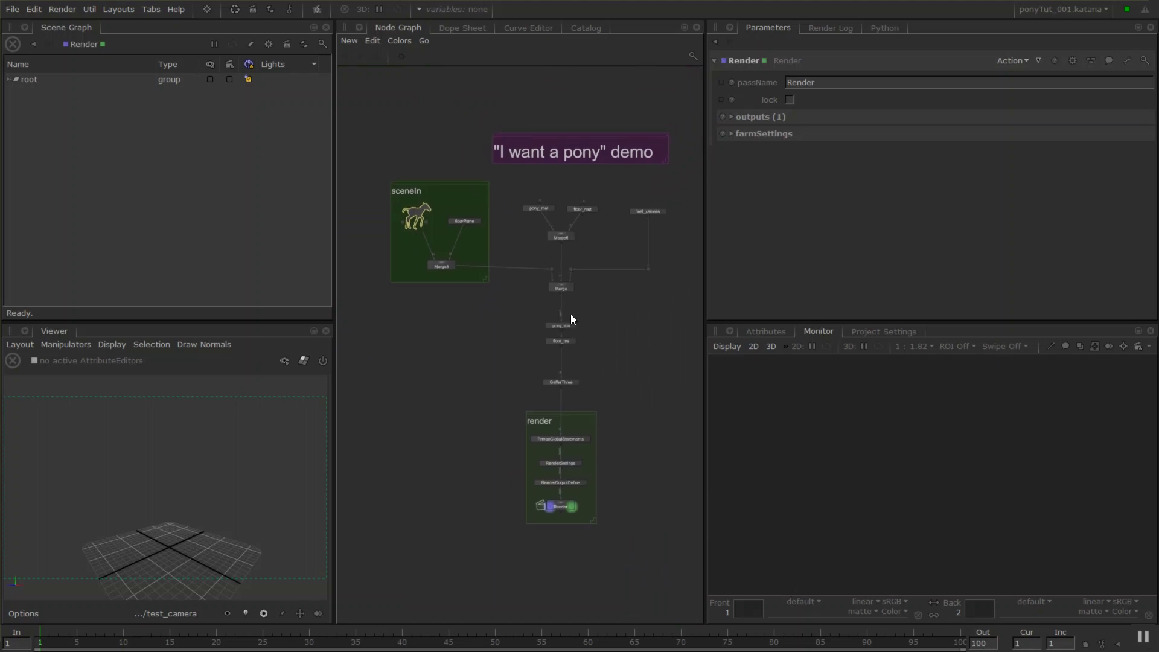
pyautogui.scroll(2, 546, 350)
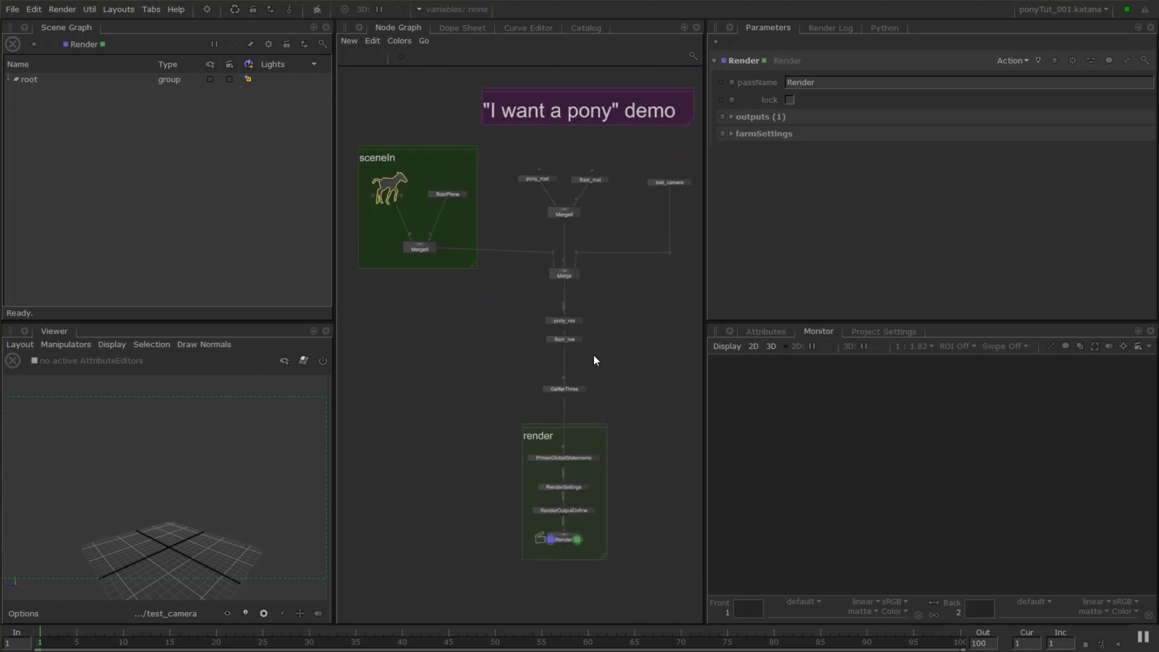
pyautogui.moveTo(482, 236); pyautogui.dragTo(494, 269, button='middle')
pyautogui.scroll(5, 508, 304)
pyautogui.moveTo(575, 298); pyautogui.dragTo(636, 363, button='middle')
pyautogui.moveTo(635, 277); pyautogui.dragTo(541, 248, button='middle')
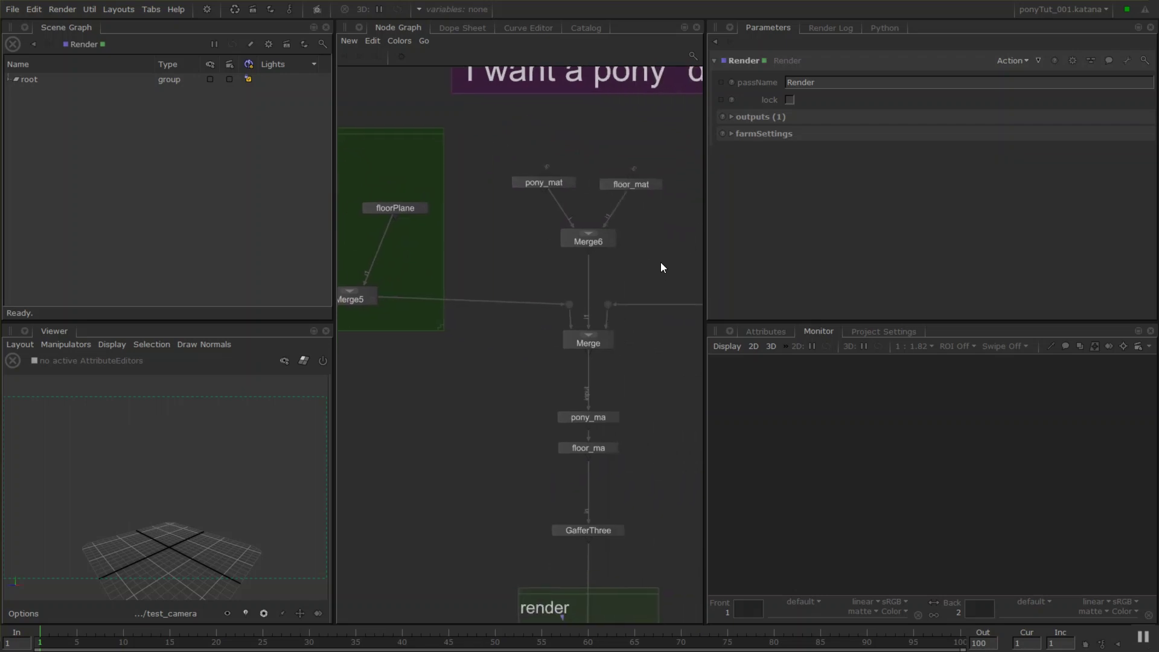
pyautogui.moveTo(661, 268); pyautogui.dragTo(509, 282, button='middle')
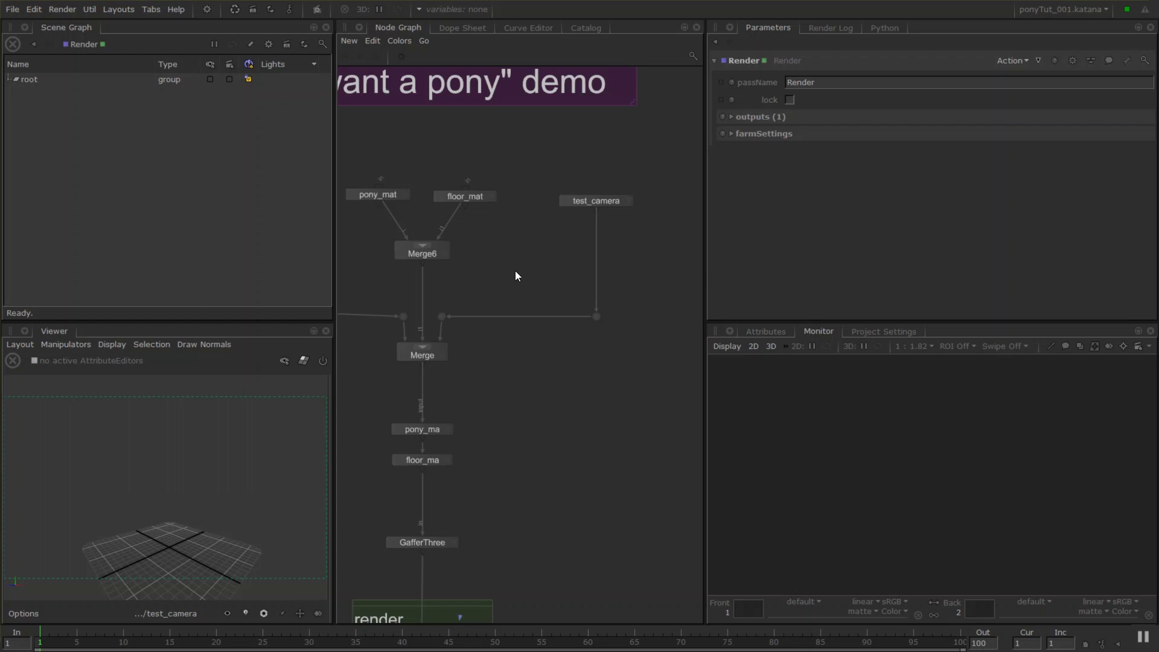
pyautogui.scroll(3, 516, 276)
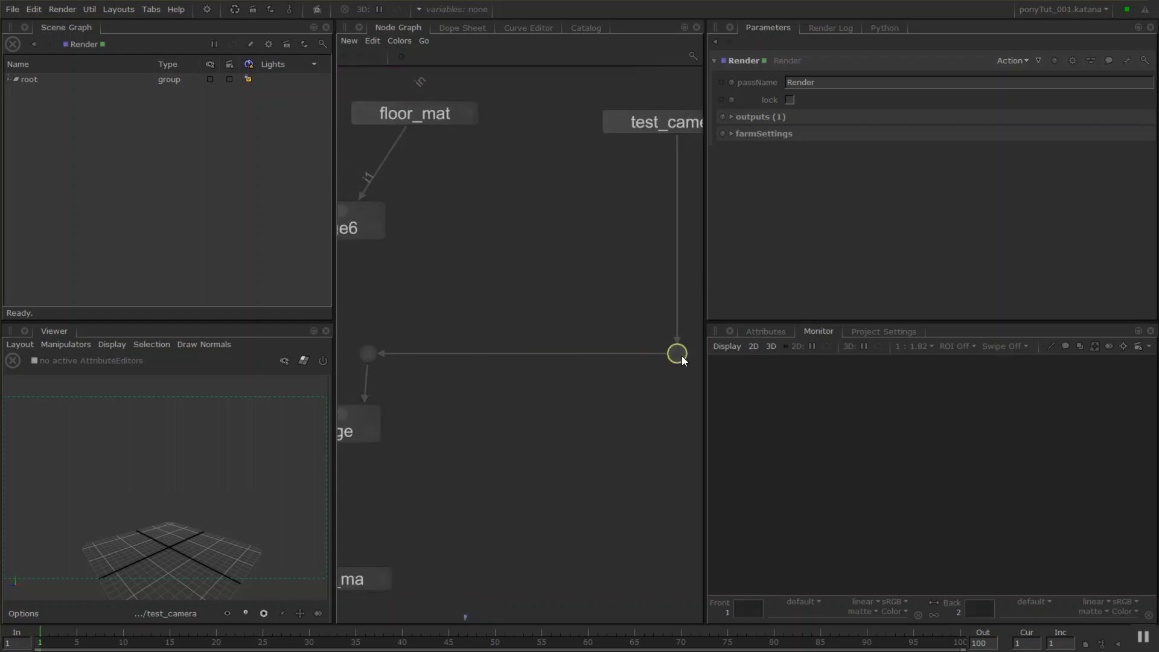
pyautogui.moveTo(682, 357); pyautogui.dragTo(602, 238)
pyautogui.press('Delete')
pyautogui.moveTo(385, 315); pyautogui.dragTo(458, 278, button='middle')
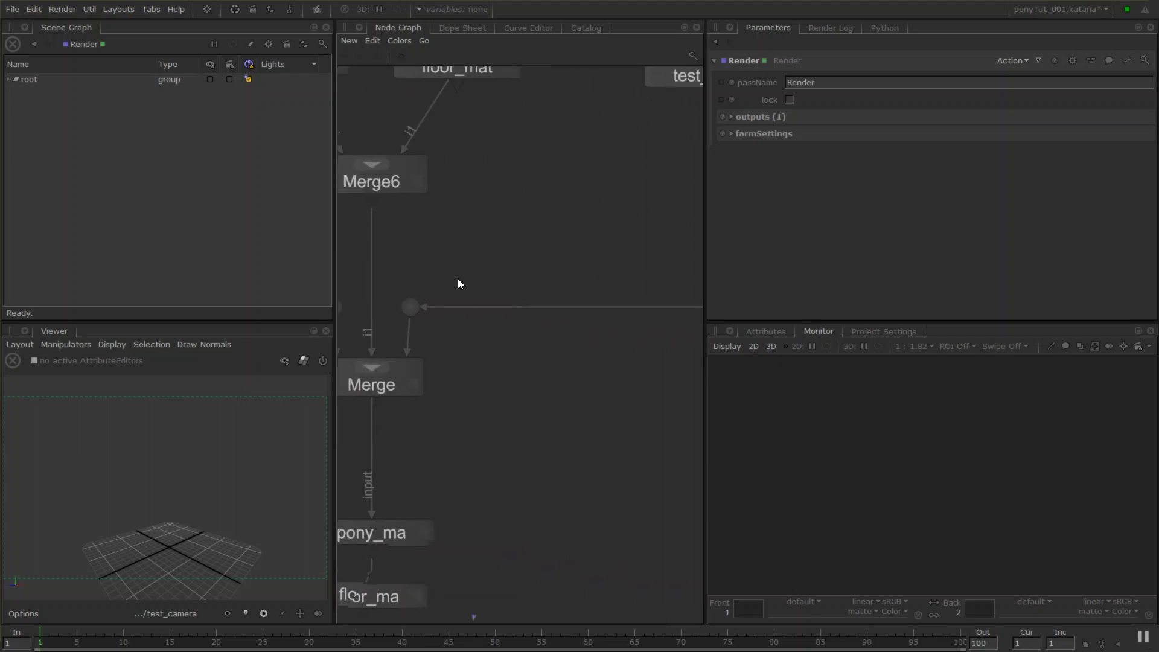
pyautogui.scroll(-3, 460, 290)
pyautogui.moveTo(601, 299); pyautogui.dragTo(516, 312, button='middle')
pyautogui.scroll(3, 512, 317)
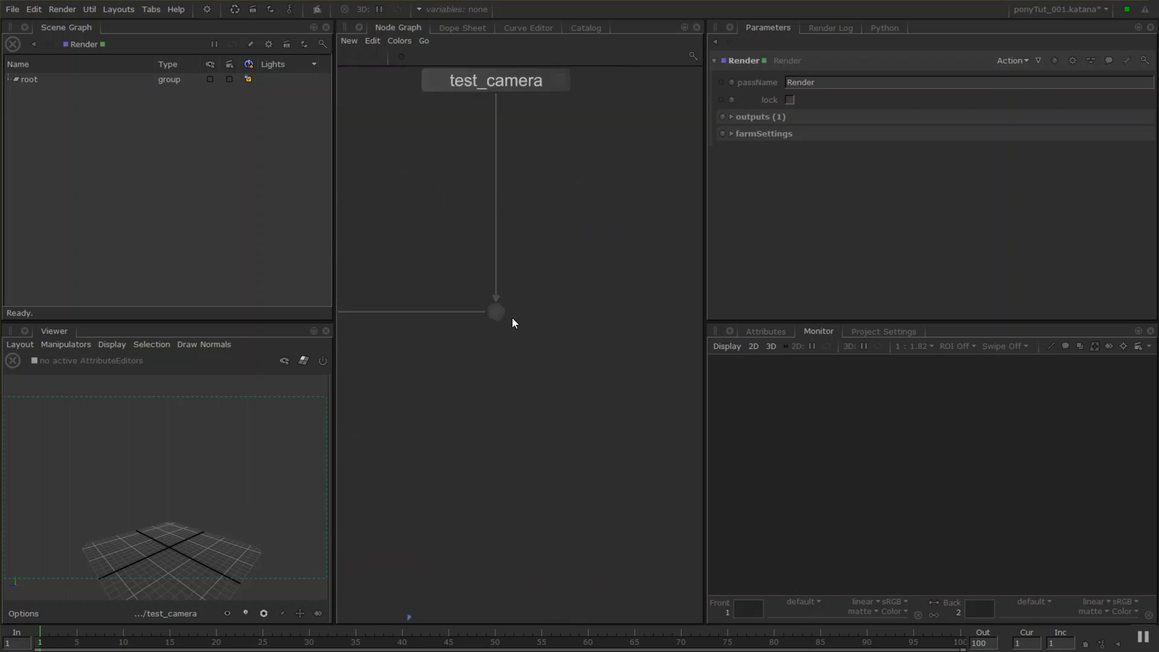
# Branch a zigzag chain of six Dot nodes off the Dot below test_camera and end the connection
pyautogui.moveTo(497, 326); pyautogui.dragTo(465, 471)
pyautogui.click(458, 468)
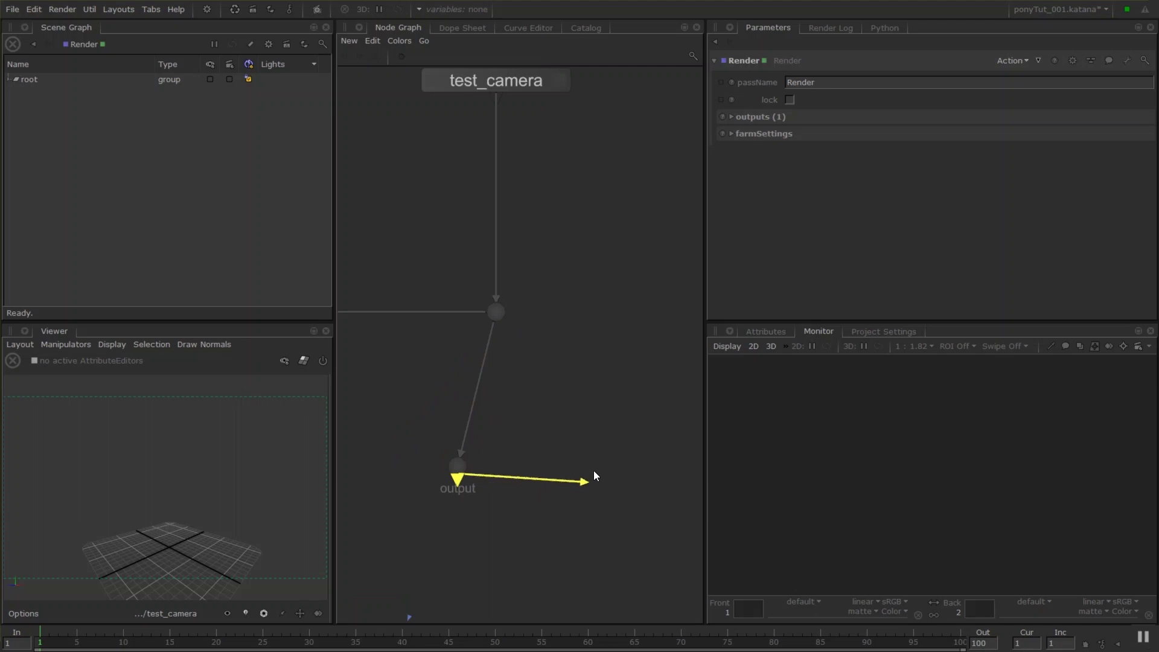
pyautogui.click(611, 485)
pyautogui.click(495, 562)
pyautogui.click(380, 486)
pyautogui.click(419, 563)
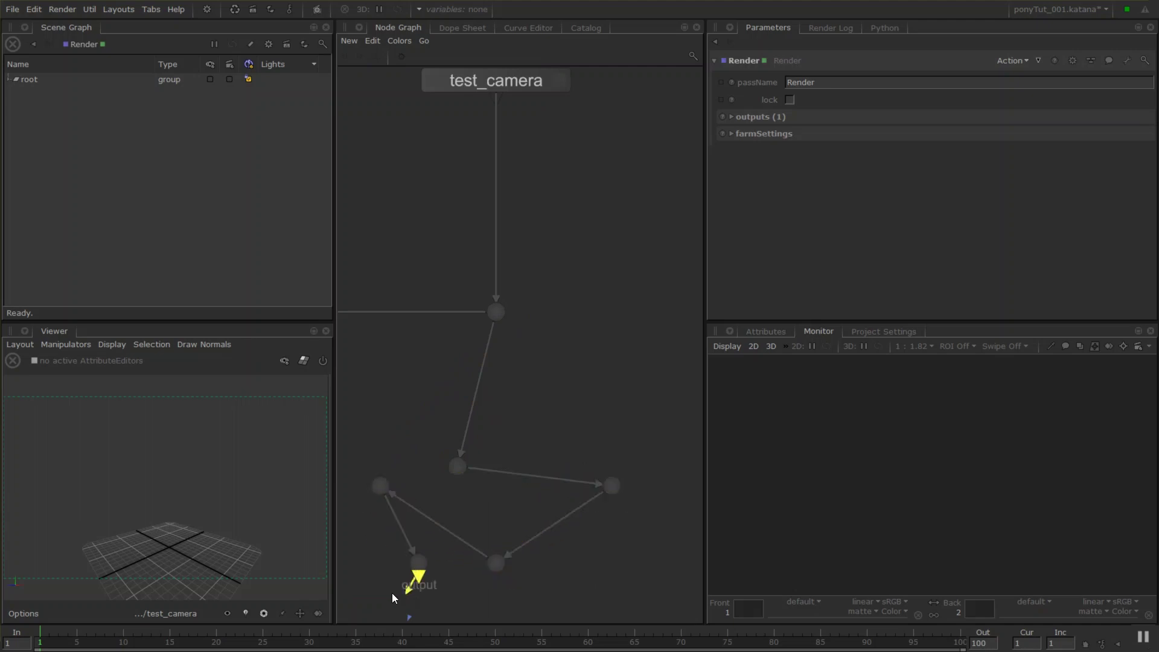
pyautogui.click(380, 600)
pyautogui.moveTo(493, 522); pyautogui.dragTo(594, 403, button='middle')
pyautogui.press('Escape')
# Remove the zigzag chain of Dot nodes branching off the test_camera connection
pyautogui.scroll(-4, 609, 459)
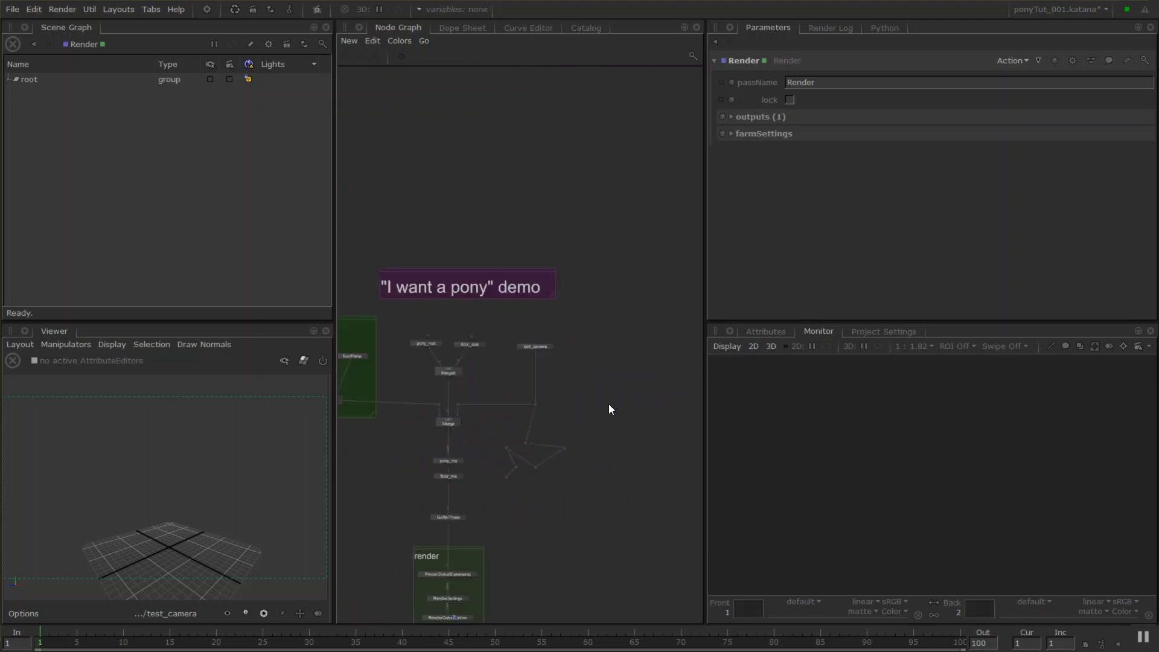
pyautogui.scroll(2, 607, 441)
pyautogui.moveTo(591, 375); pyautogui.dragTo(371, 534)
# Try to create a separate Dot node beside the test_camera connection by searching node types for "dot"
pyautogui.press('Tab')
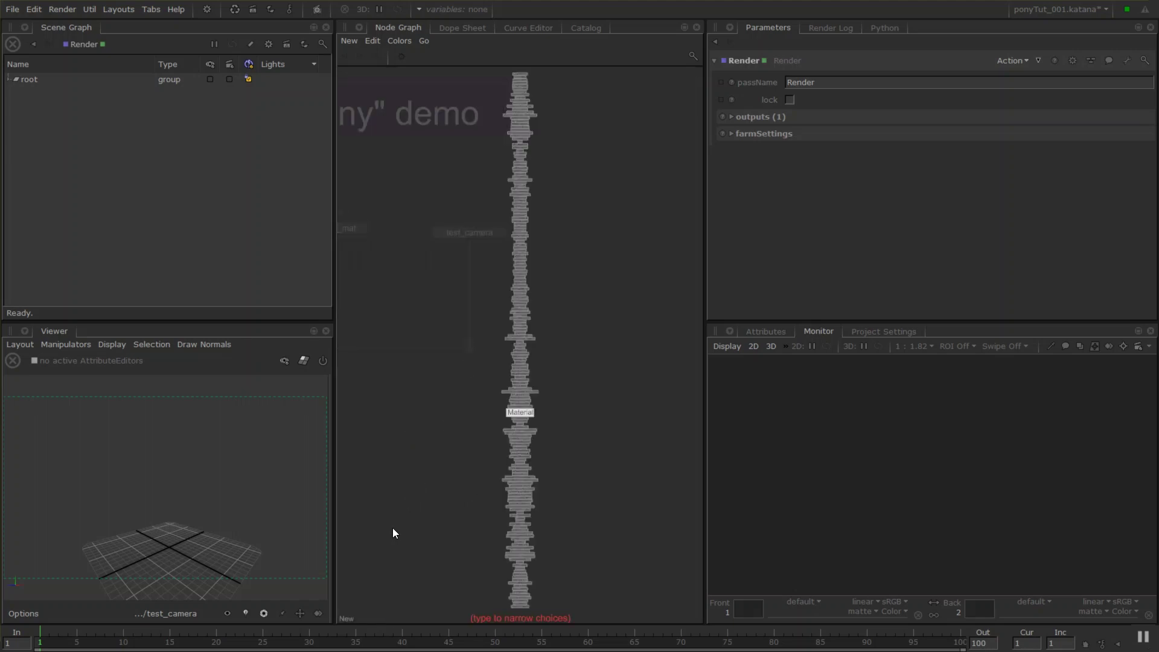
pyautogui.write('dot')
pyautogui.press('Return')
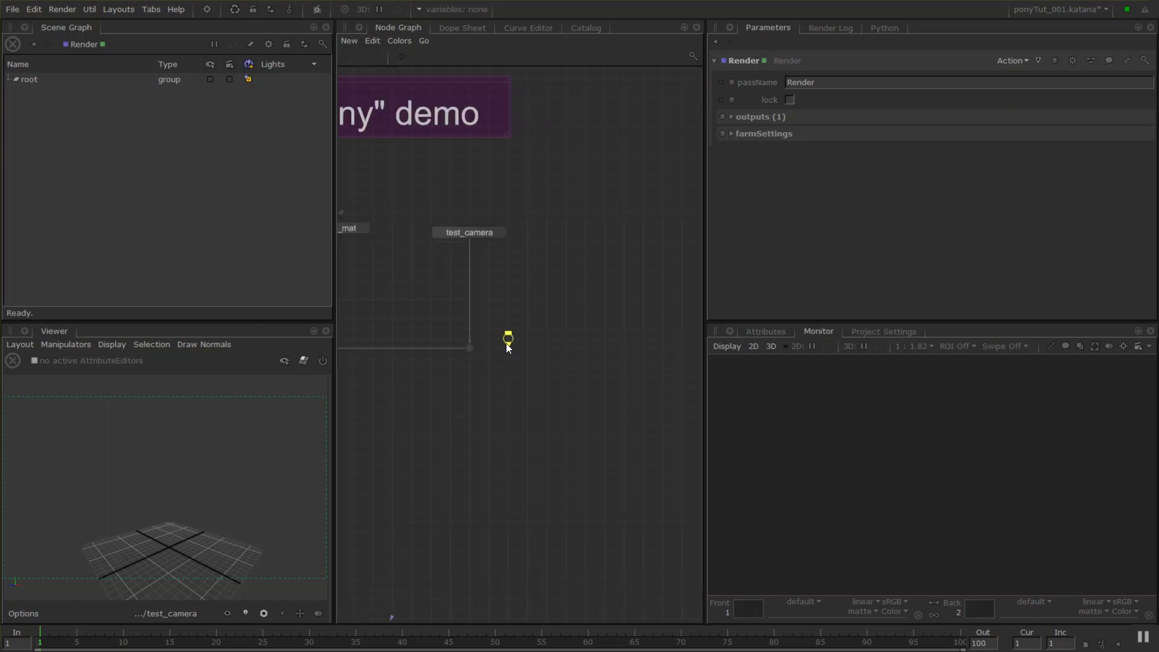
pyautogui.press('Escape')
pyautogui.moveTo(407, 371); pyautogui.dragTo(581, 330, button='middle')
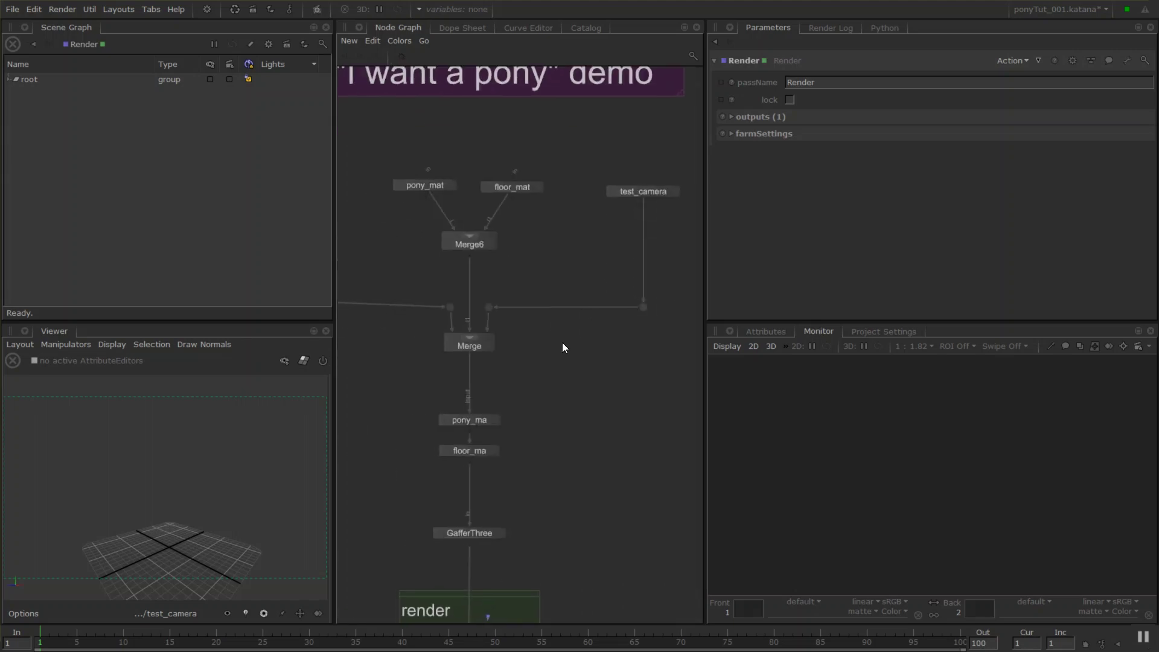
pyautogui.moveTo(512, 299); pyautogui.dragTo(560, 288, button='middle')
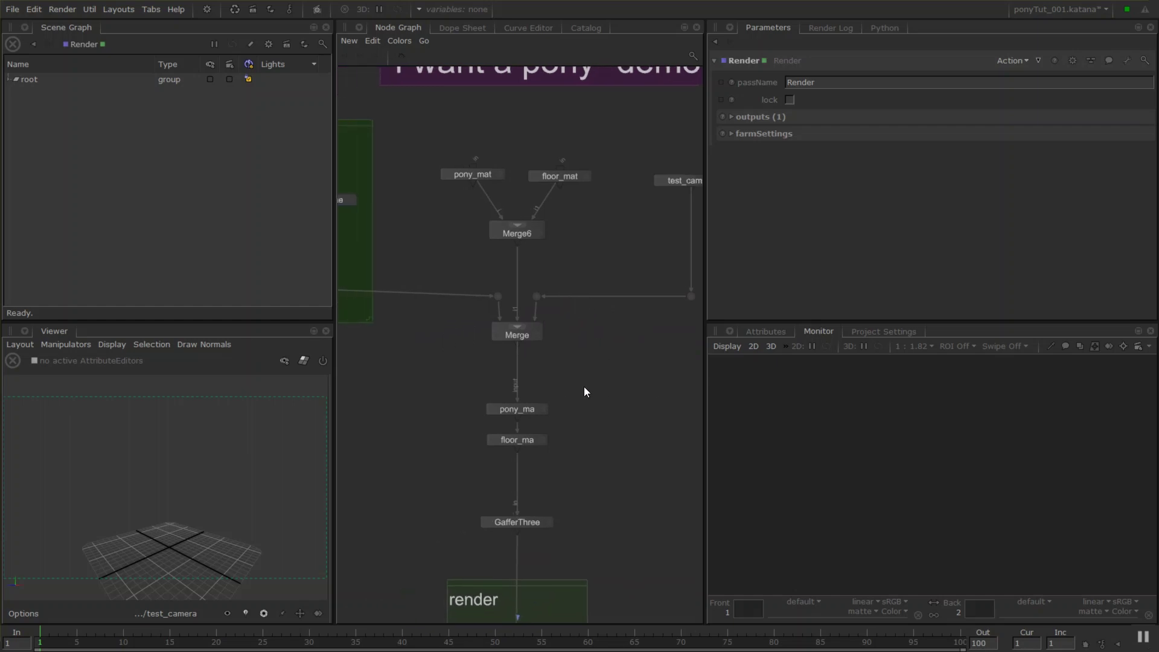
pyautogui.scroll(-3, 585, 391)
pyautogui.moveTo(631, 402); pyautogui.dragTo(617, 344, button='middle')
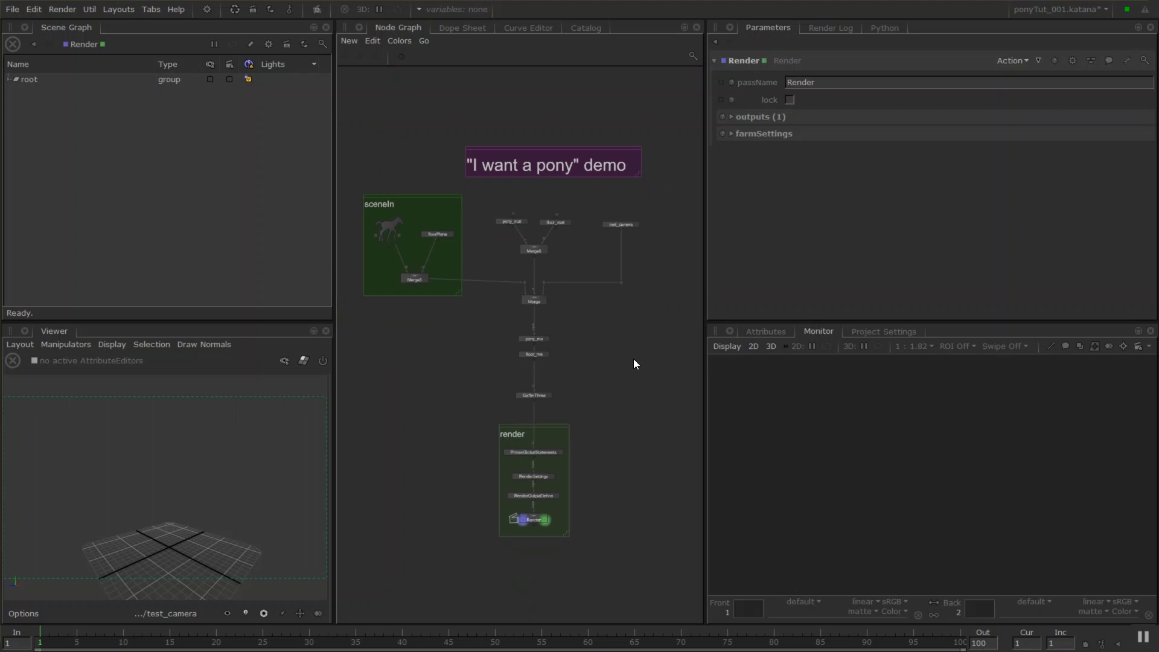